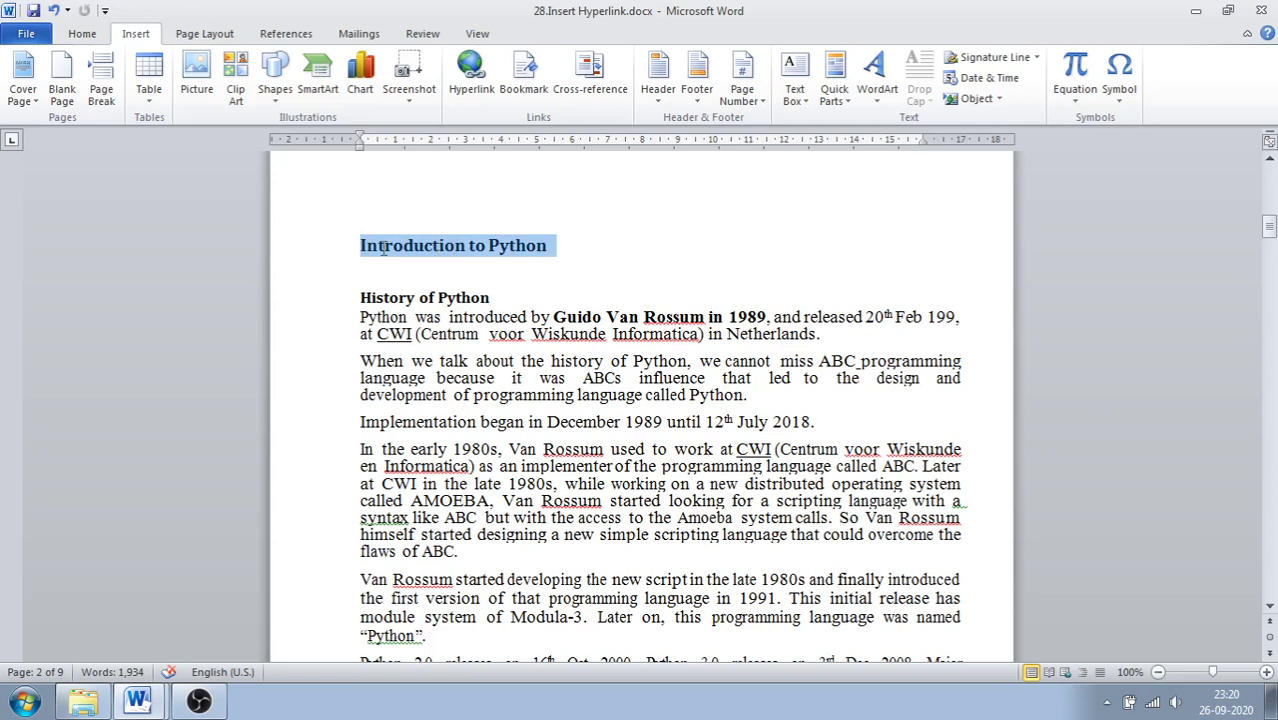
Step: Apply the Heading 1 style to the 'Introduction to Python' heading
left_click_drag(383, 249, 383, 249)
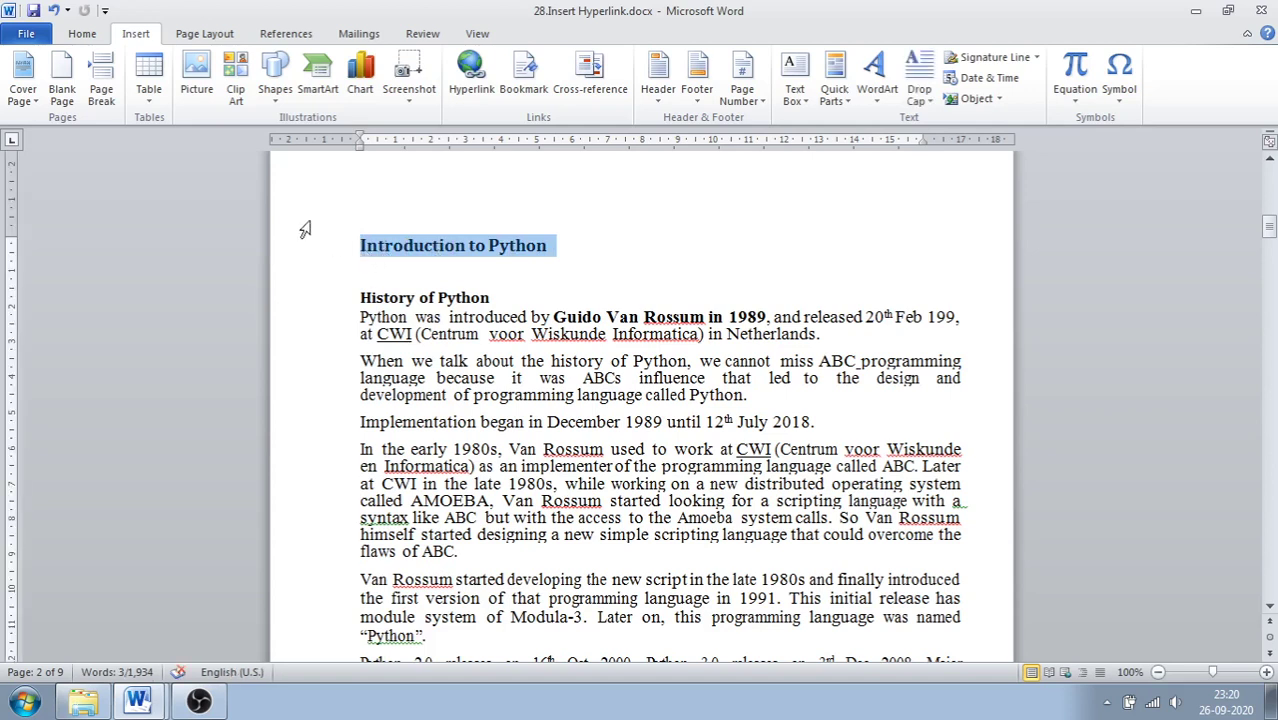
left_click(82, 33)
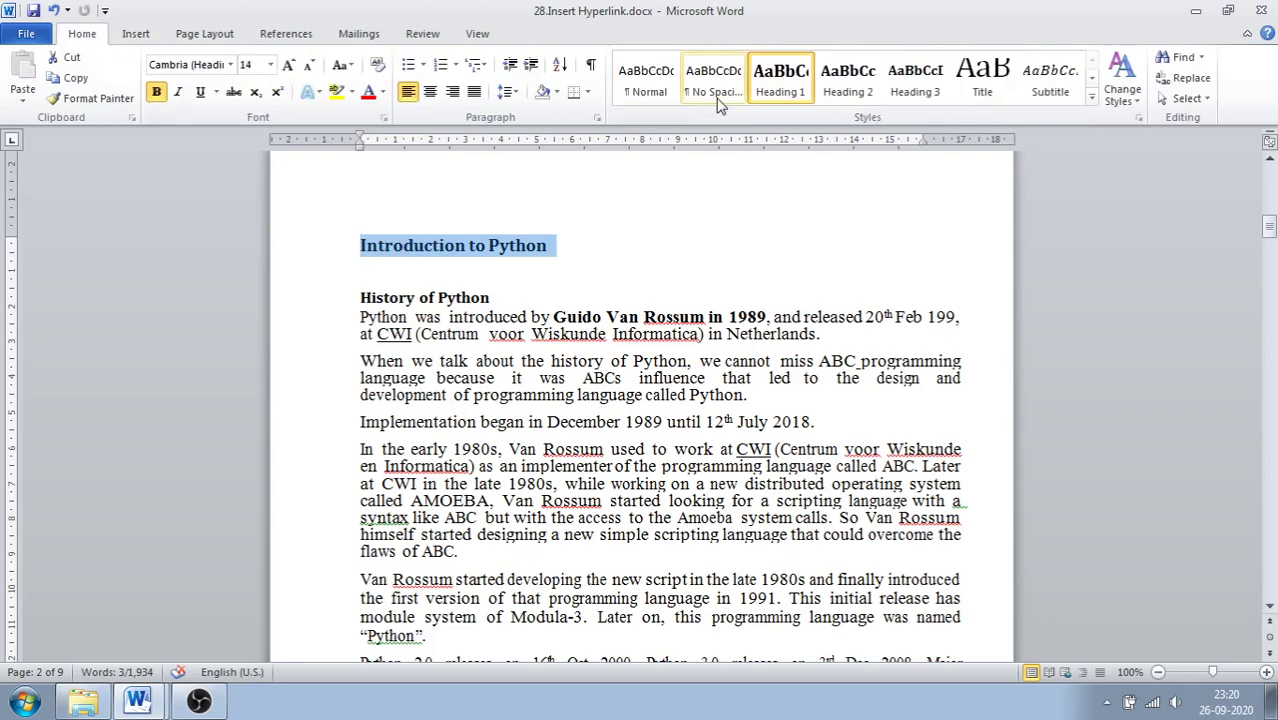
left_click(628, 92)
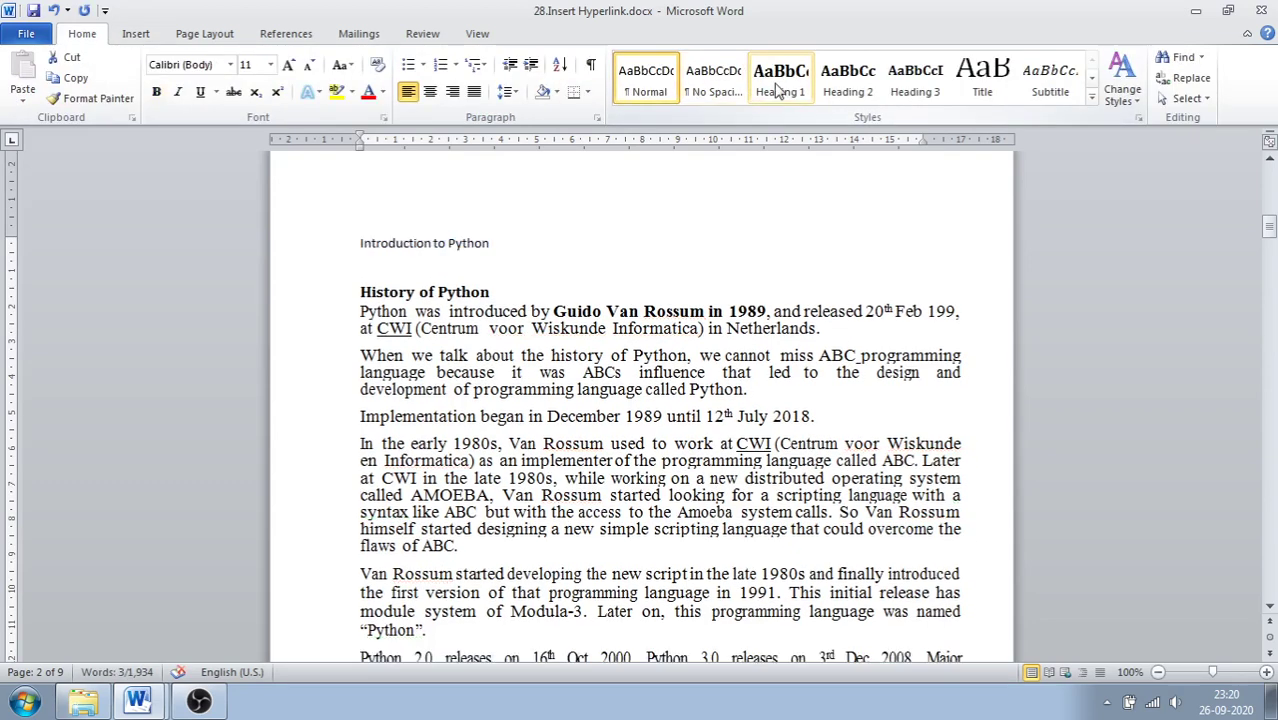
left_click(779, 88)
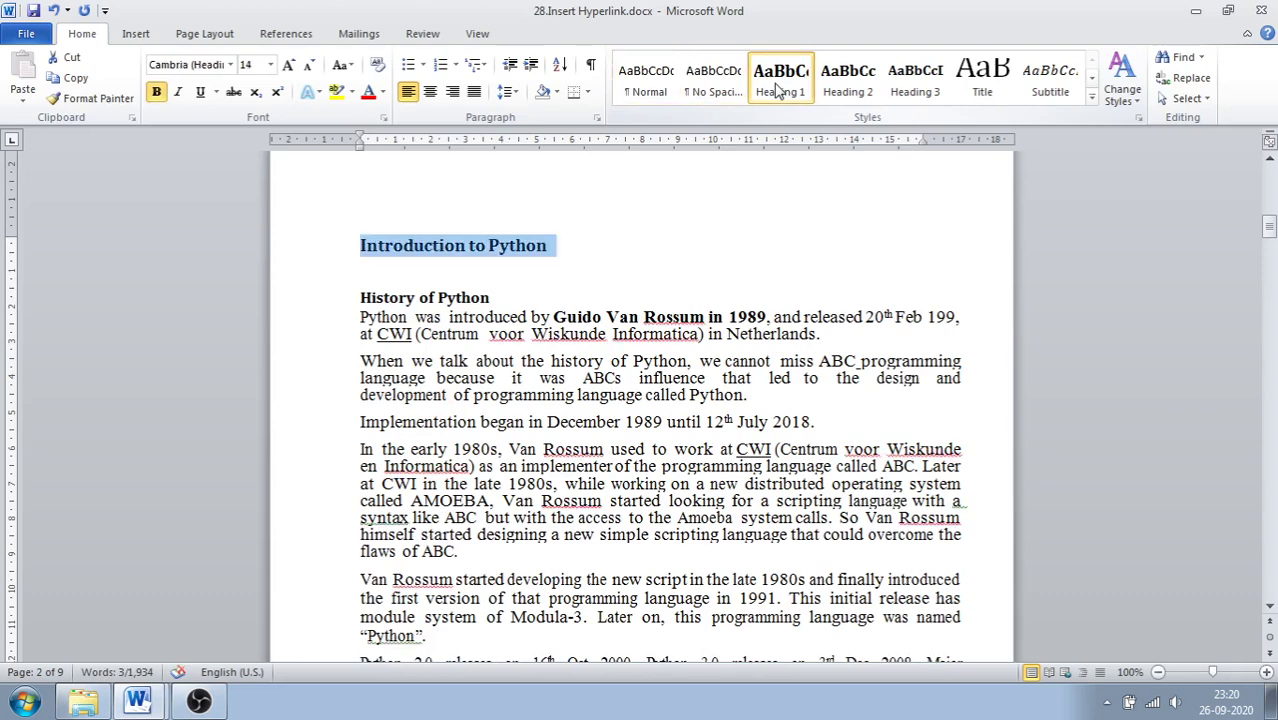
Step: Apply Heading 1 to 'Python Identifiers', then scroll back up to the bullet list
left_click_drag(1267, 230, 1229, 425)
left_click_drag(367, 471, 503, 473)
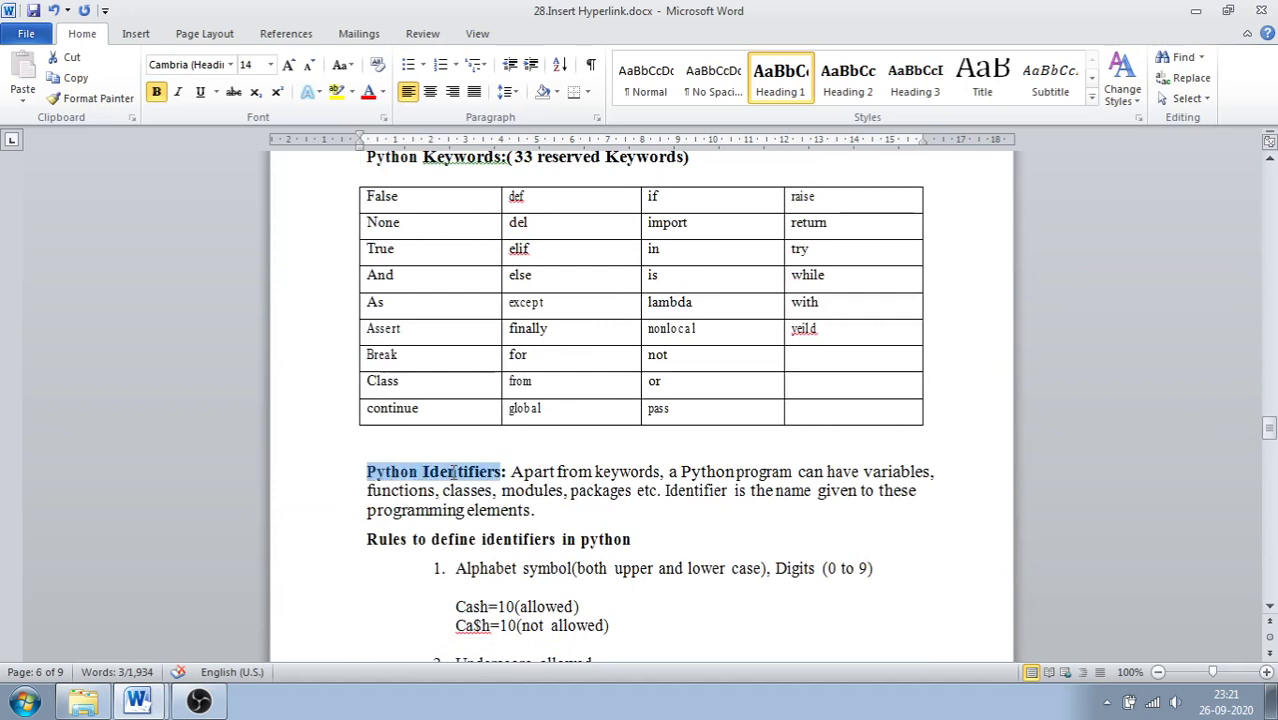
left_click(763, 103)
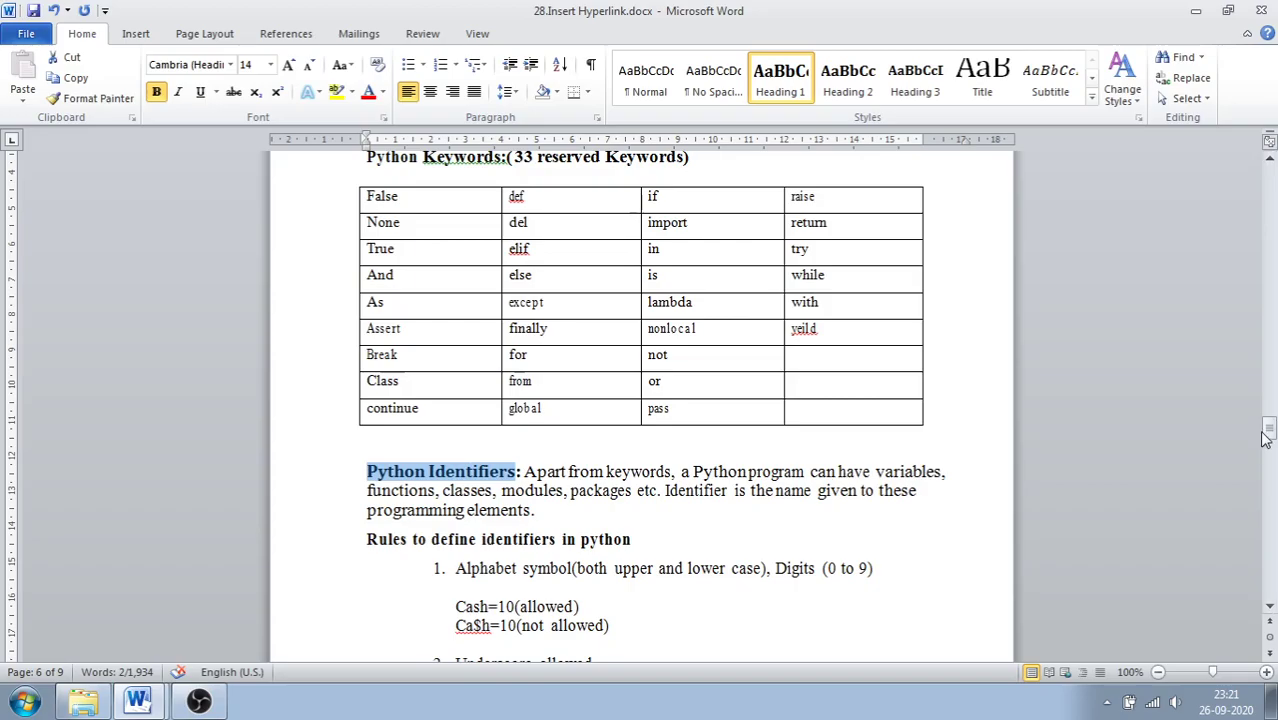
left_click_drag(1270, 429, 1262, 193)
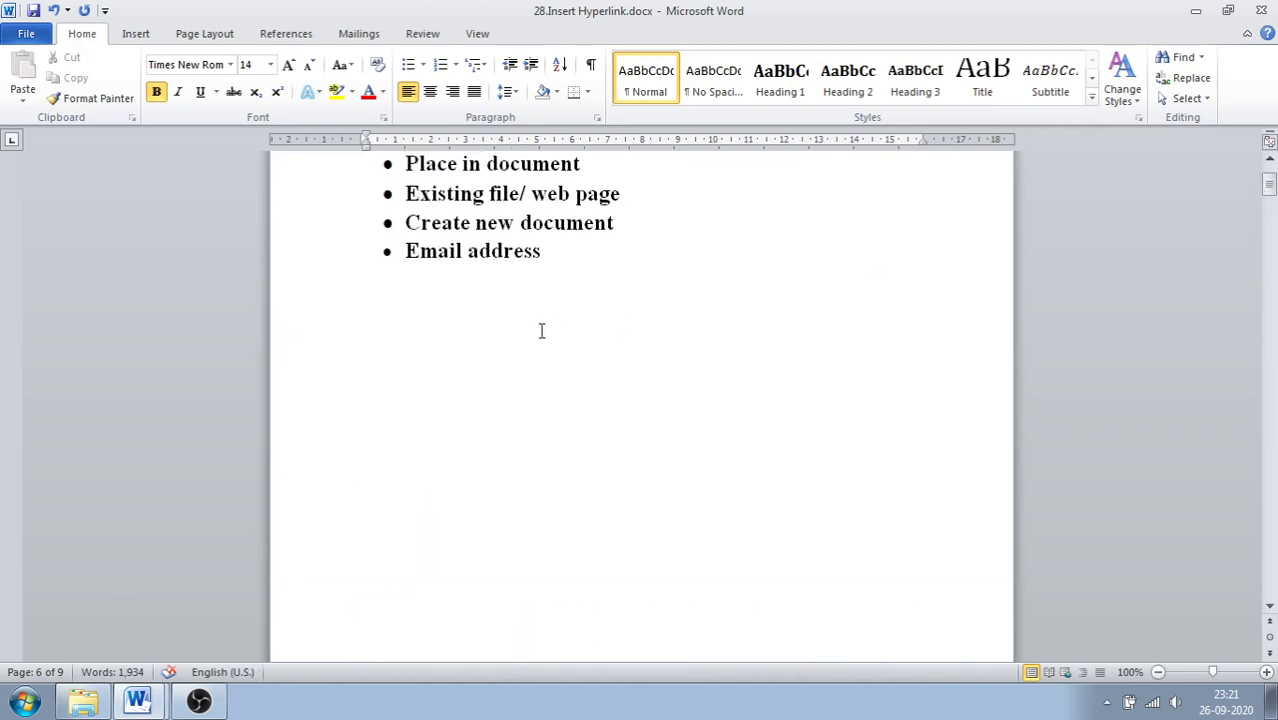
Step: Insert a hyperlink below the bullet list that targets the History of Python heading
left_click(372, 343)
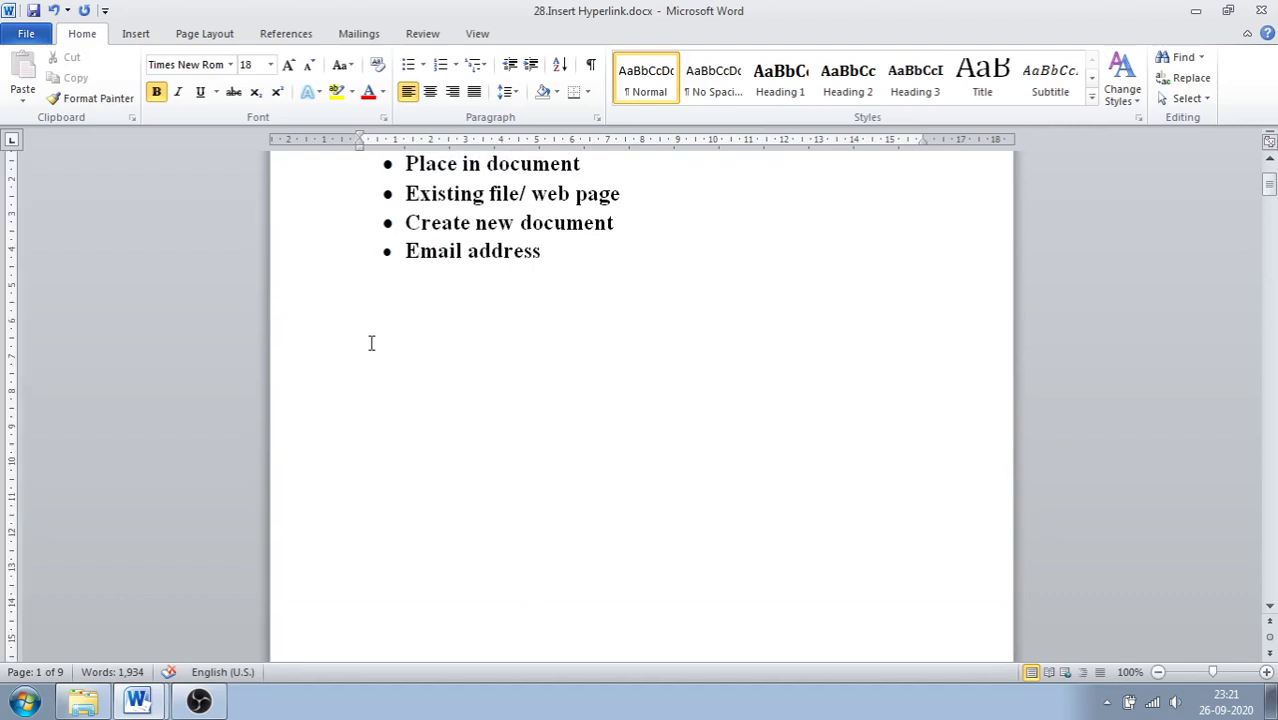
left_click(132, 35)
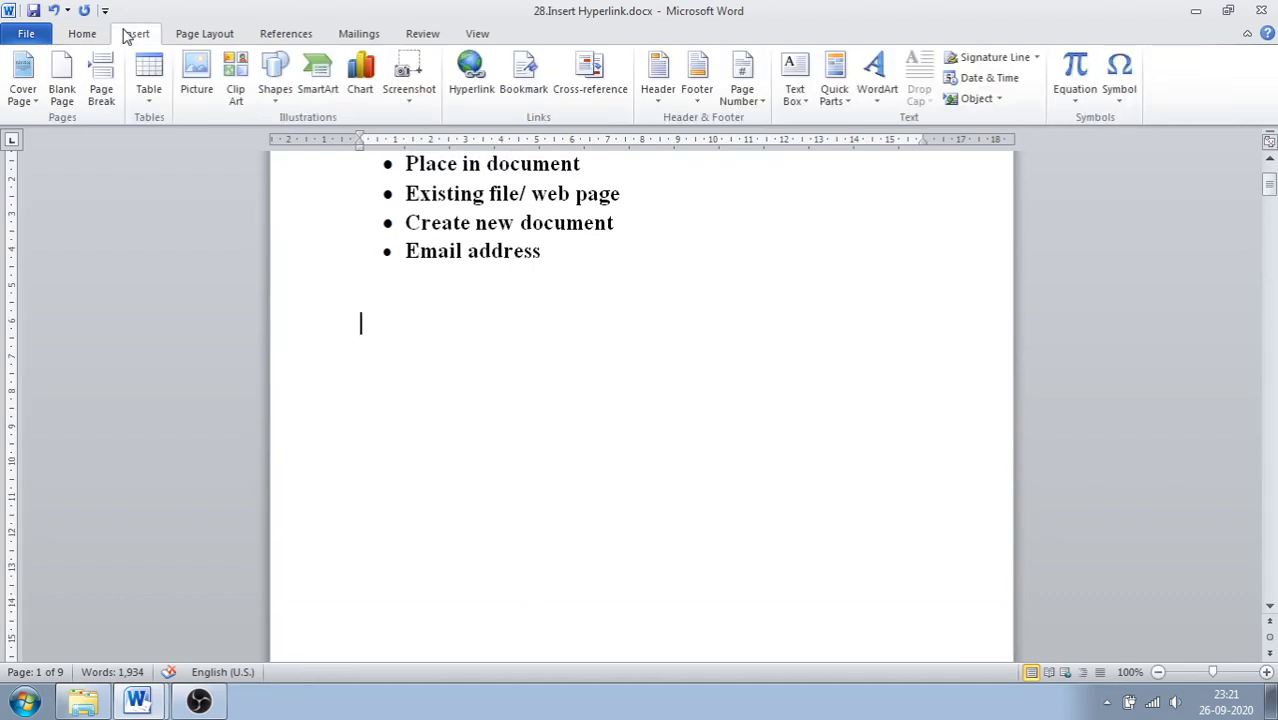
left_click(474, 95)
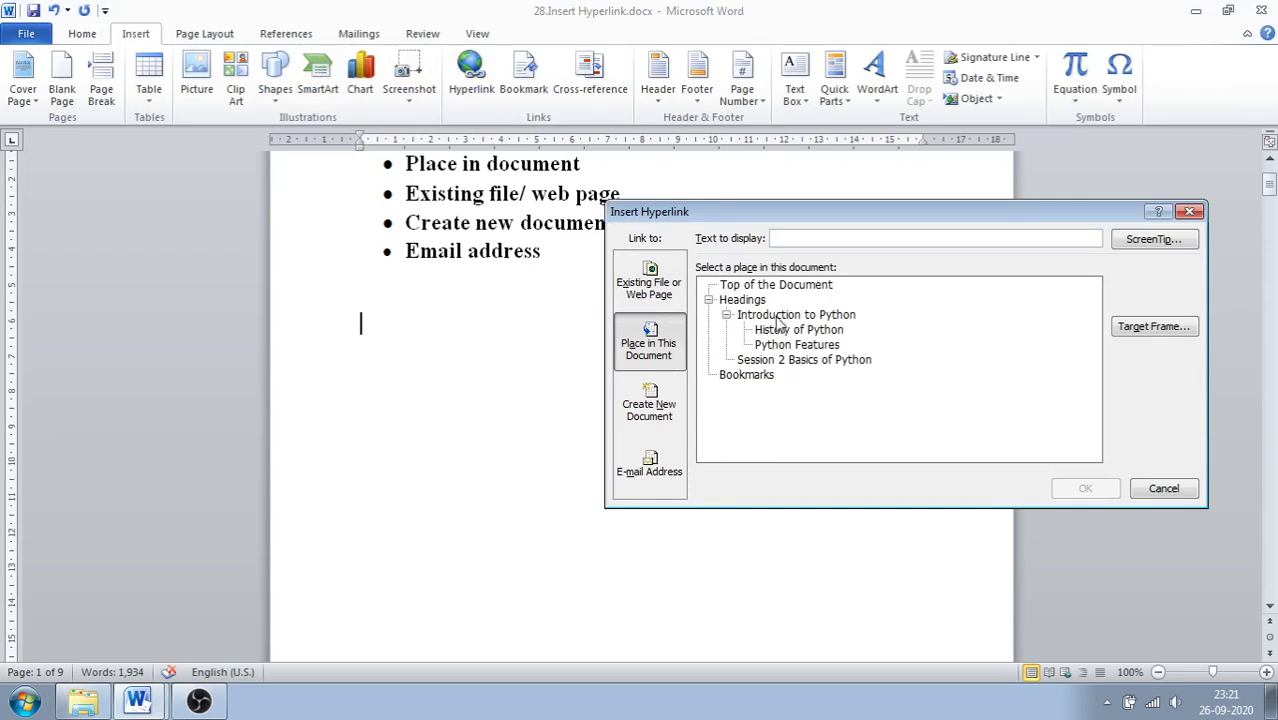
left_click(780, 331)
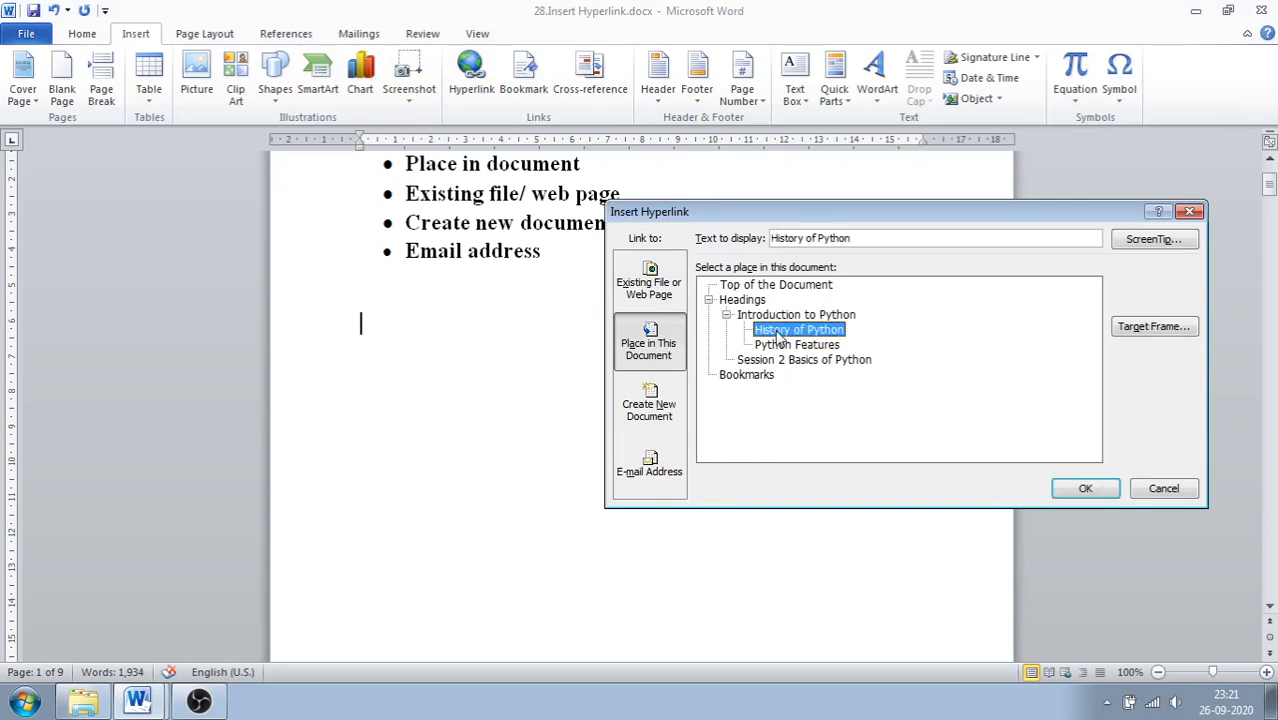
left_click(1082, 490)
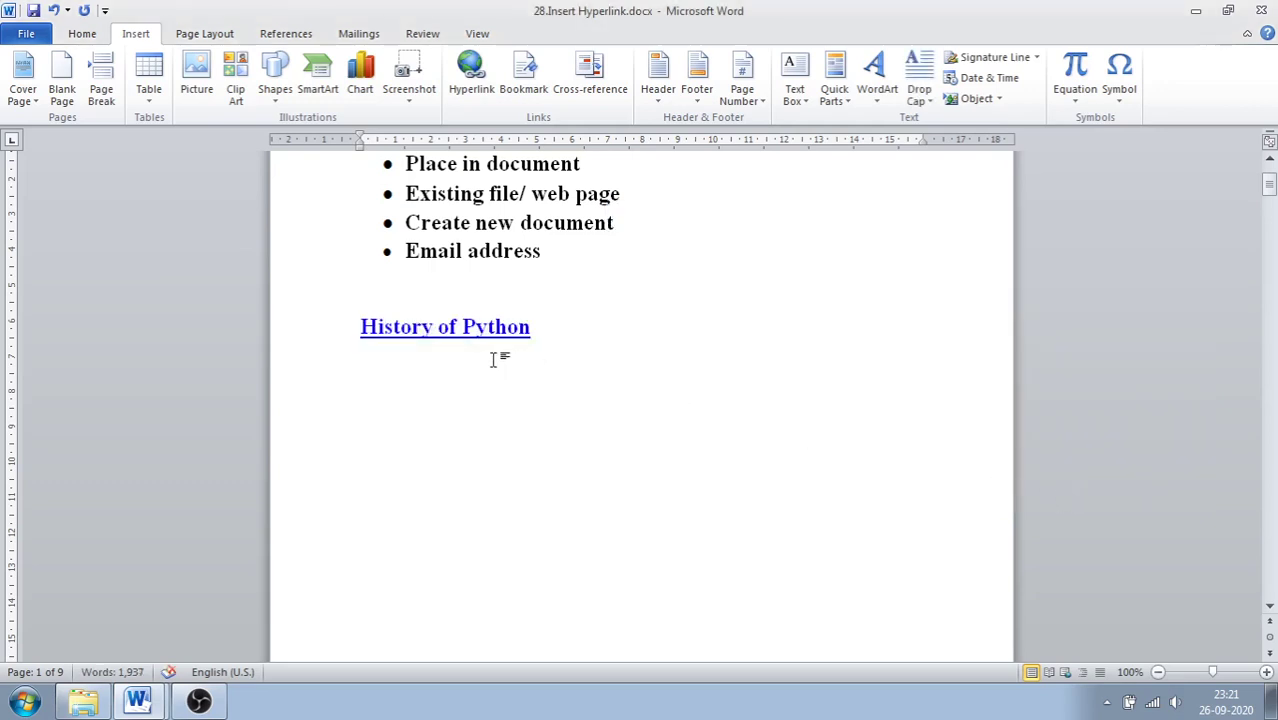
mouse_move(451, 340)
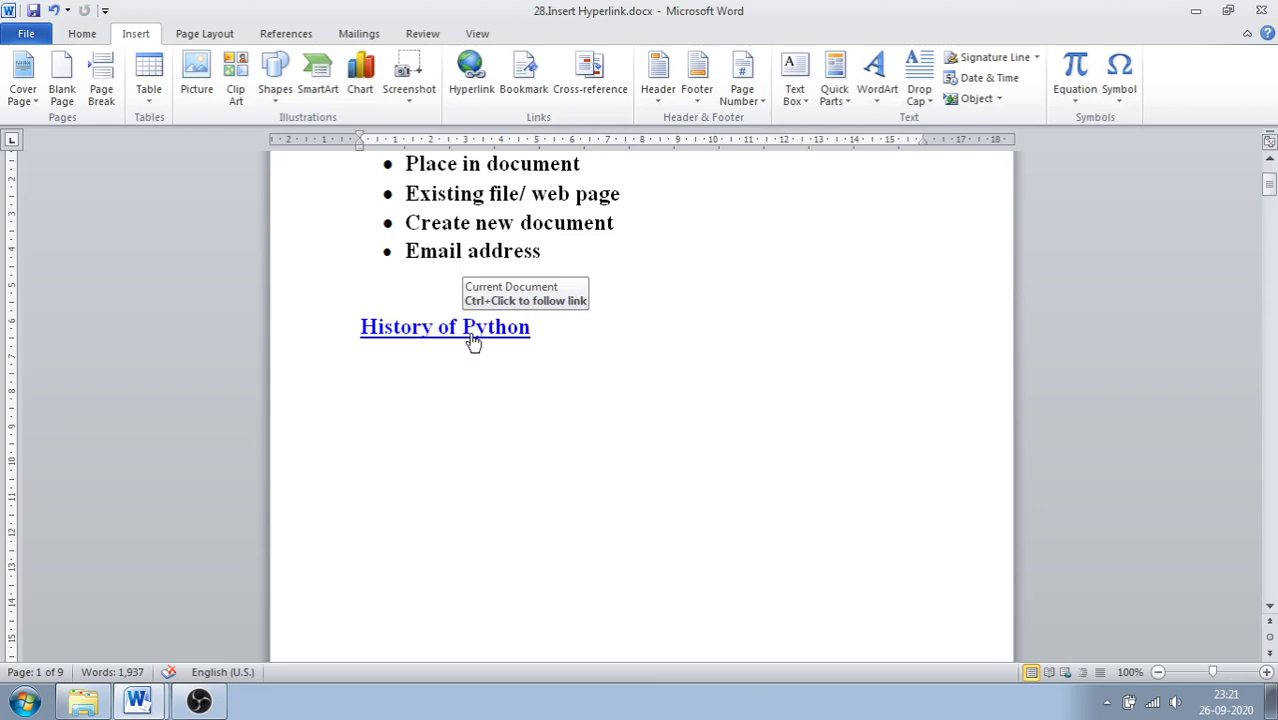
Step: Jump to the History of Python heading through its link, then scroll back to page 1's top
left_click(472, 338, "ctrl")
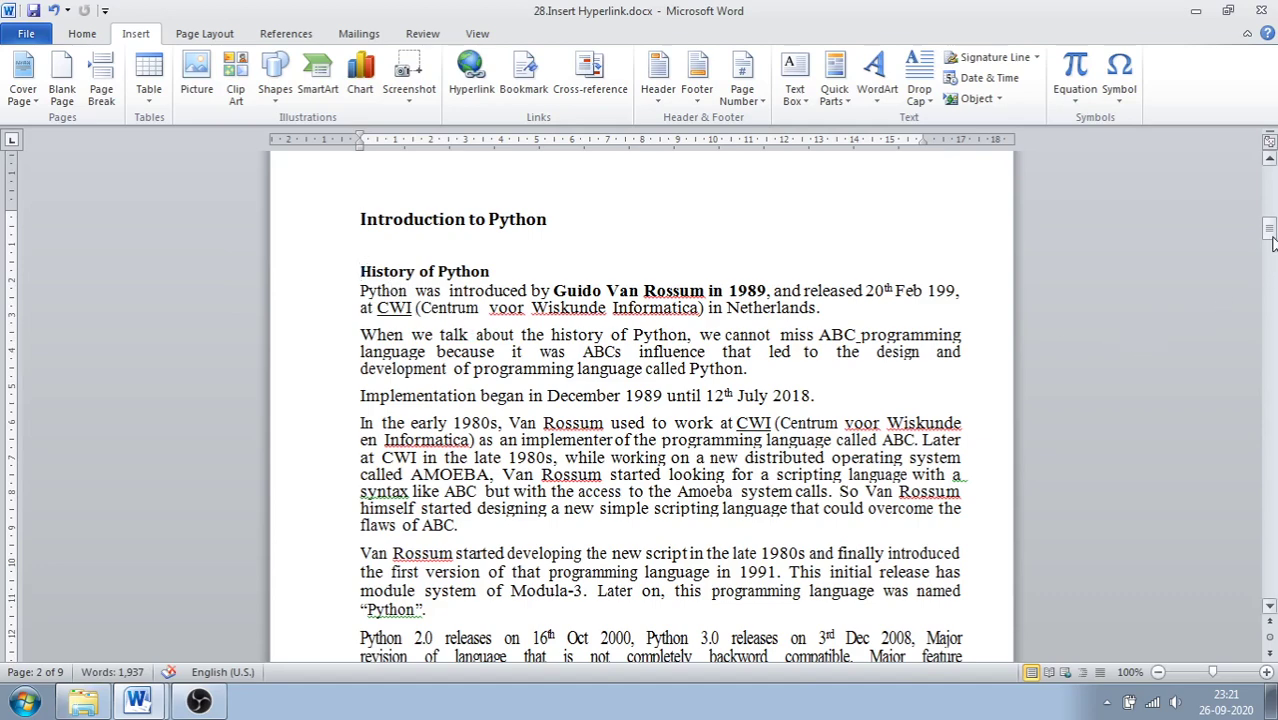
left_click_drag(1271, 238, 1271, 180)
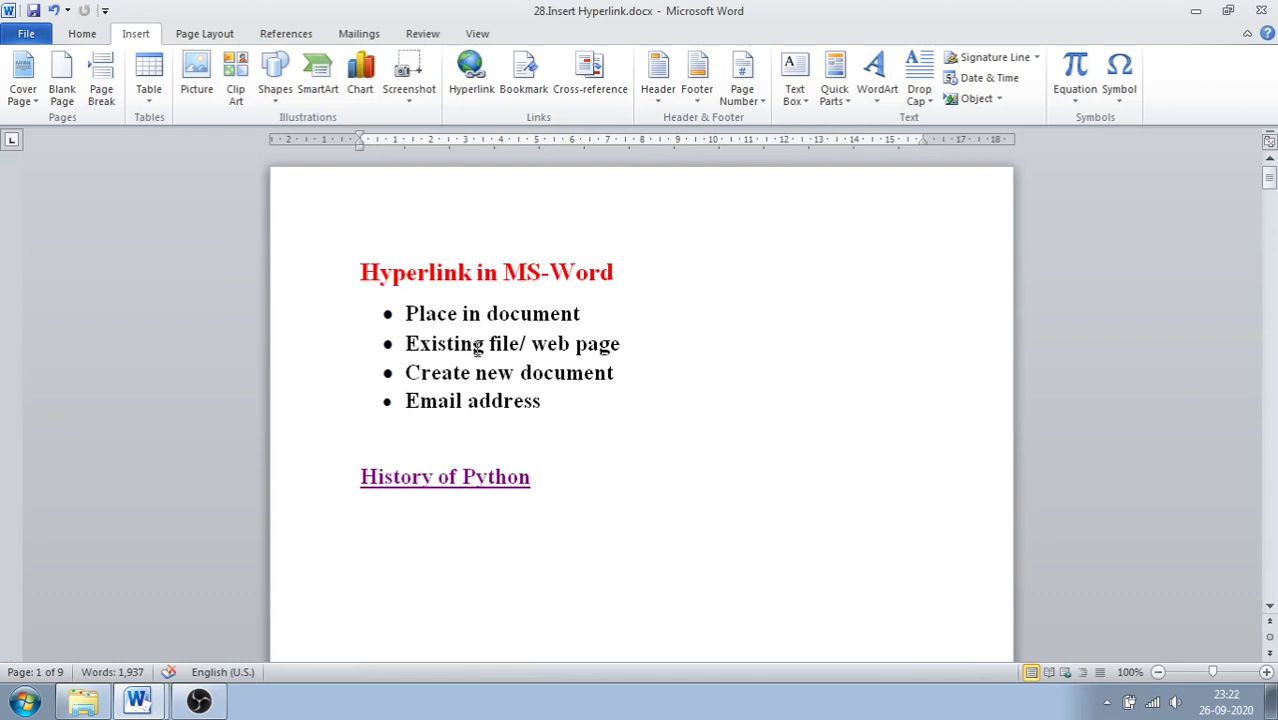
Step: Hyperlink the selected word 'Netherlands' to the Desktop file Netherlands.docx
left_click_drag(1272, 190, 1271, 252)
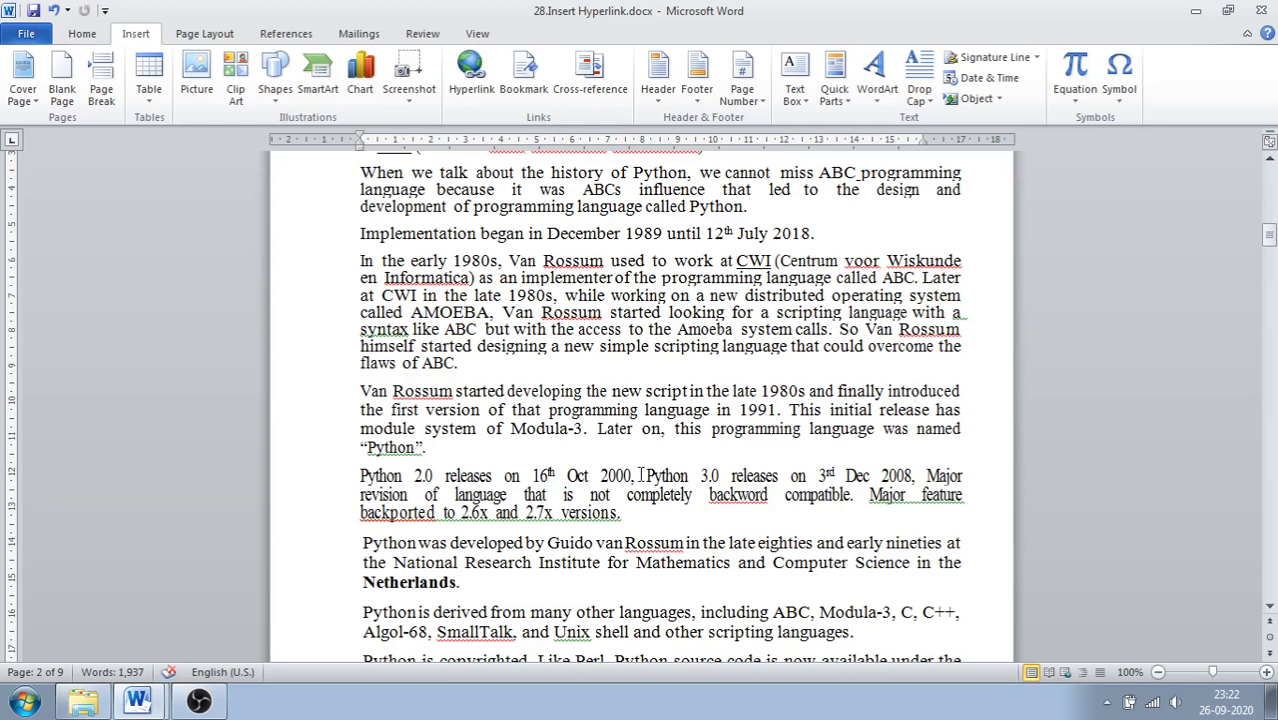
left_click_drag(1275, 245, 1275, 245)
left_click_drag(364, 583, 460, 583)
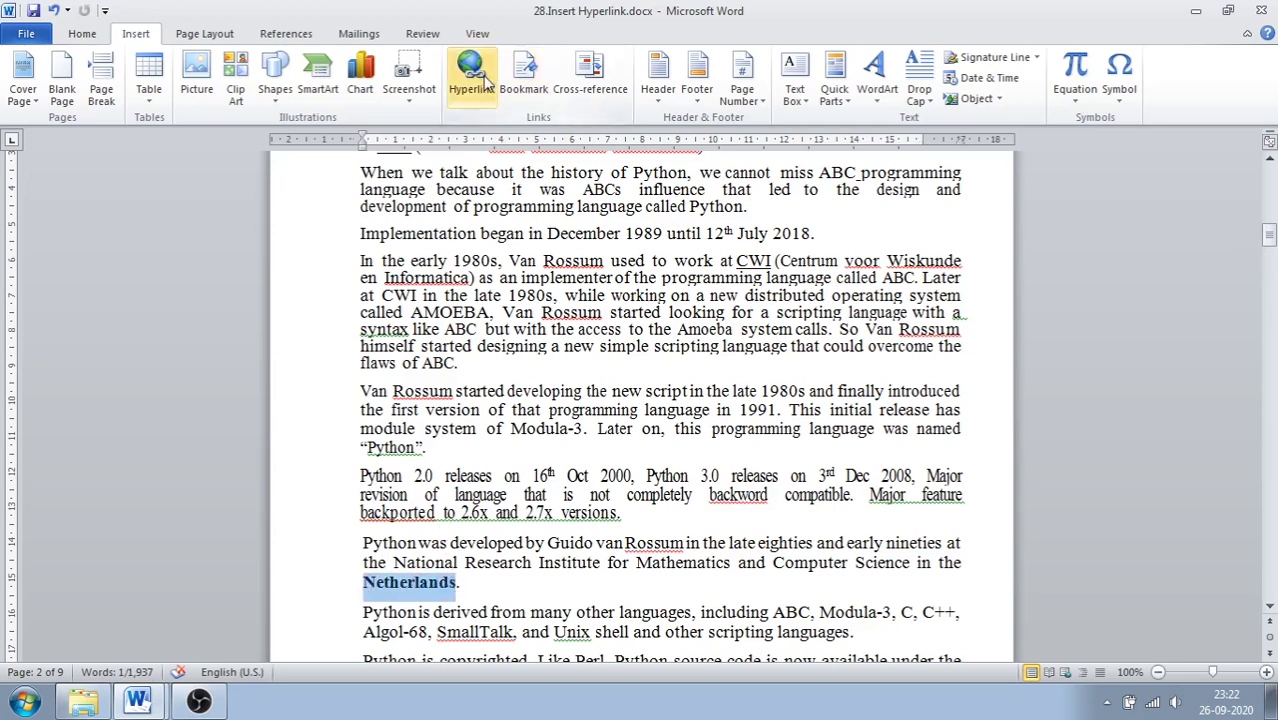
left_click(471, 70)
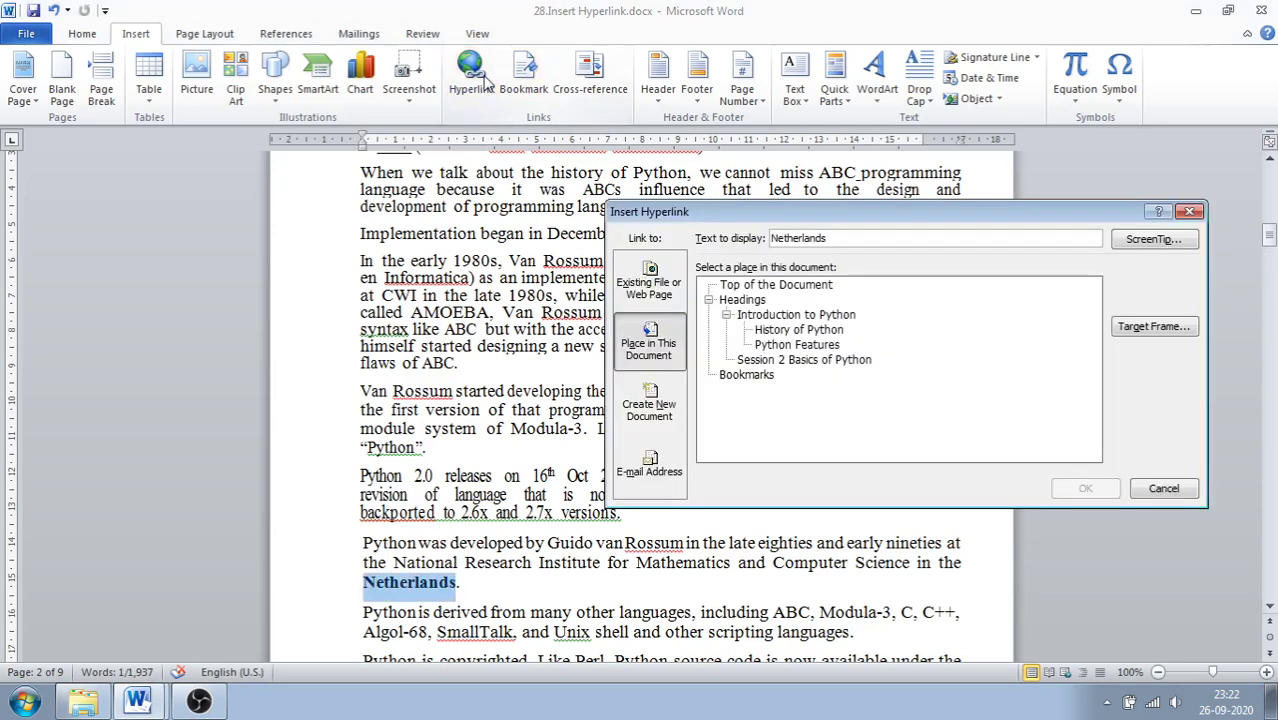
left_click(638, 303)
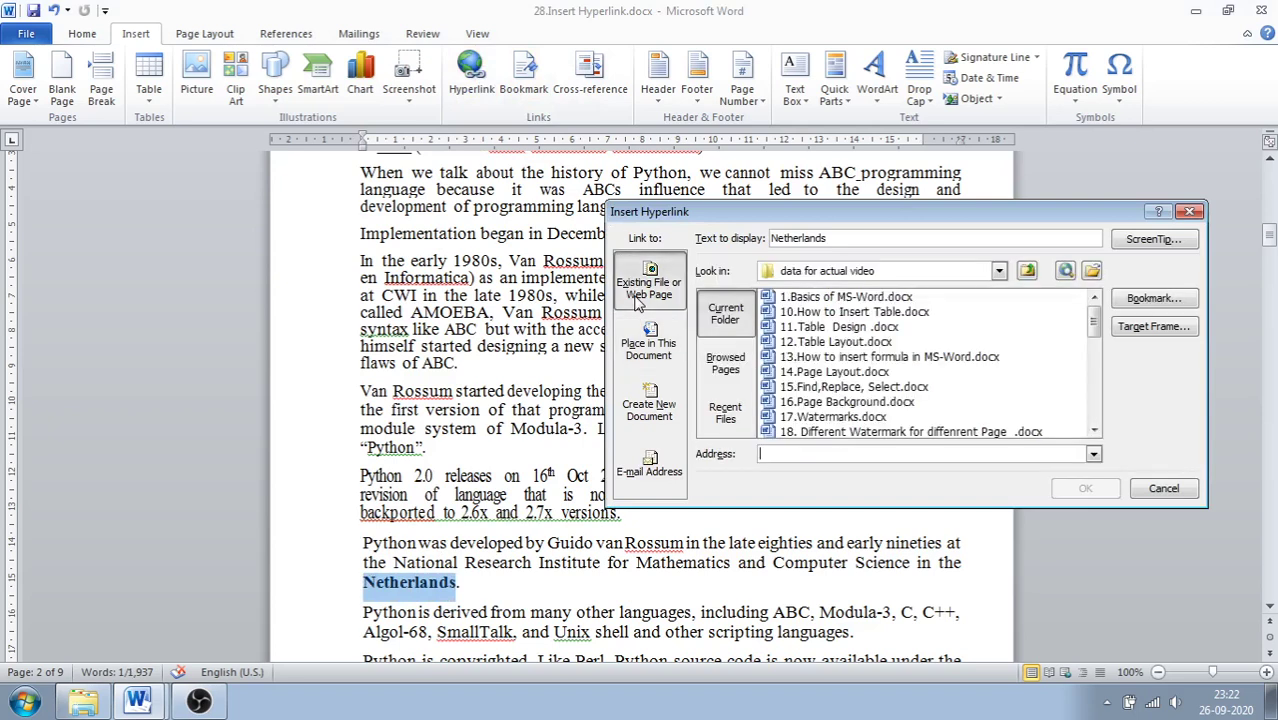
left_click(999, 272)
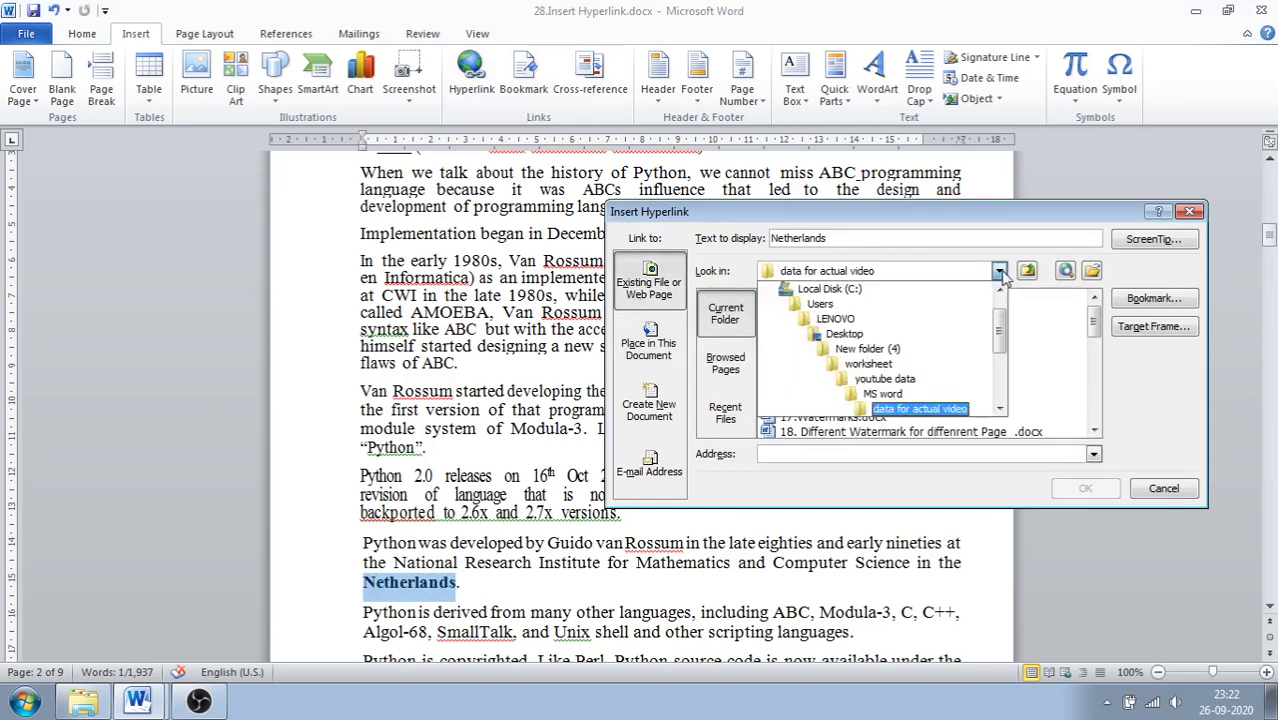
left_click_drag(1003, 333, 1001, 306)
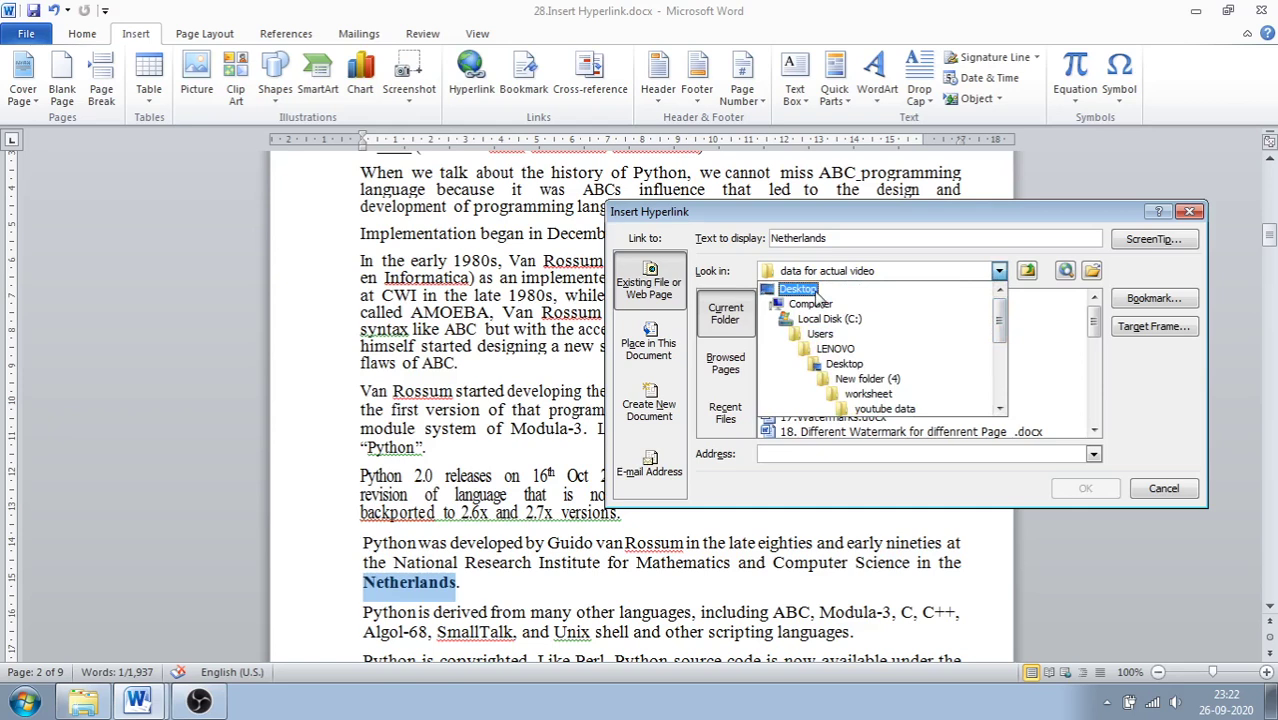
left_click(814, 289)
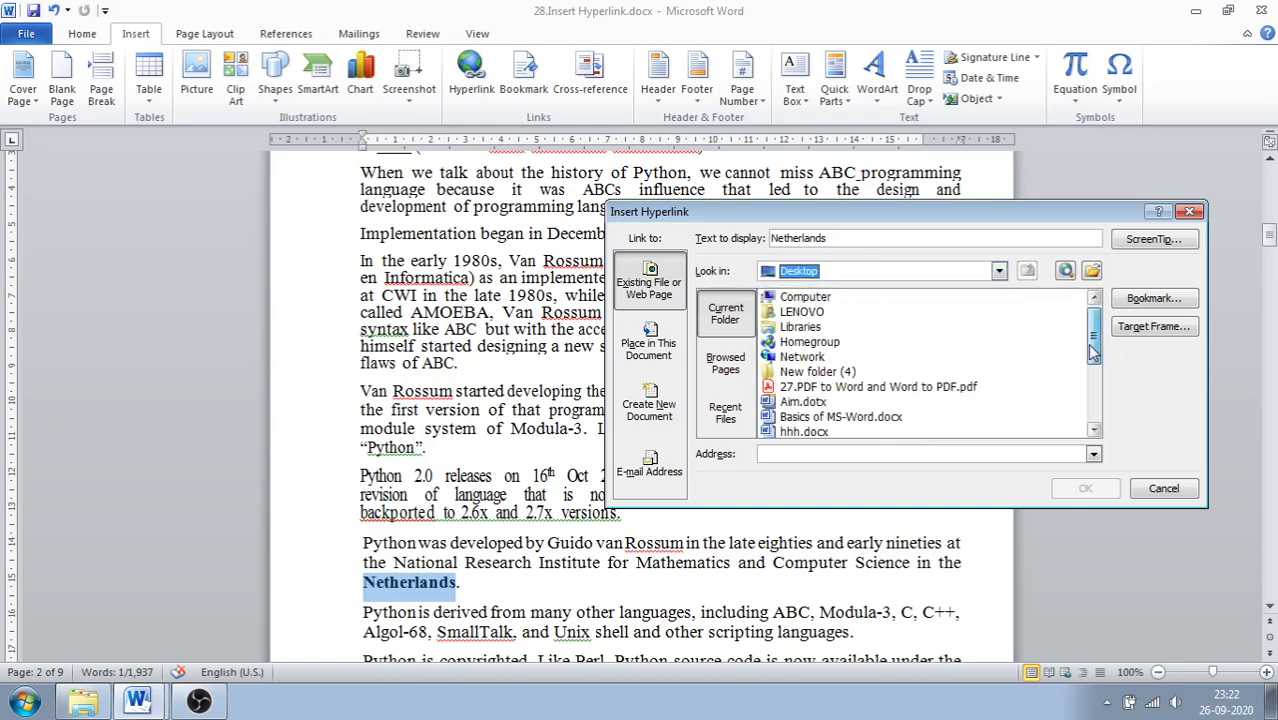
left_click_drag(1093, 351, 1092, 386)
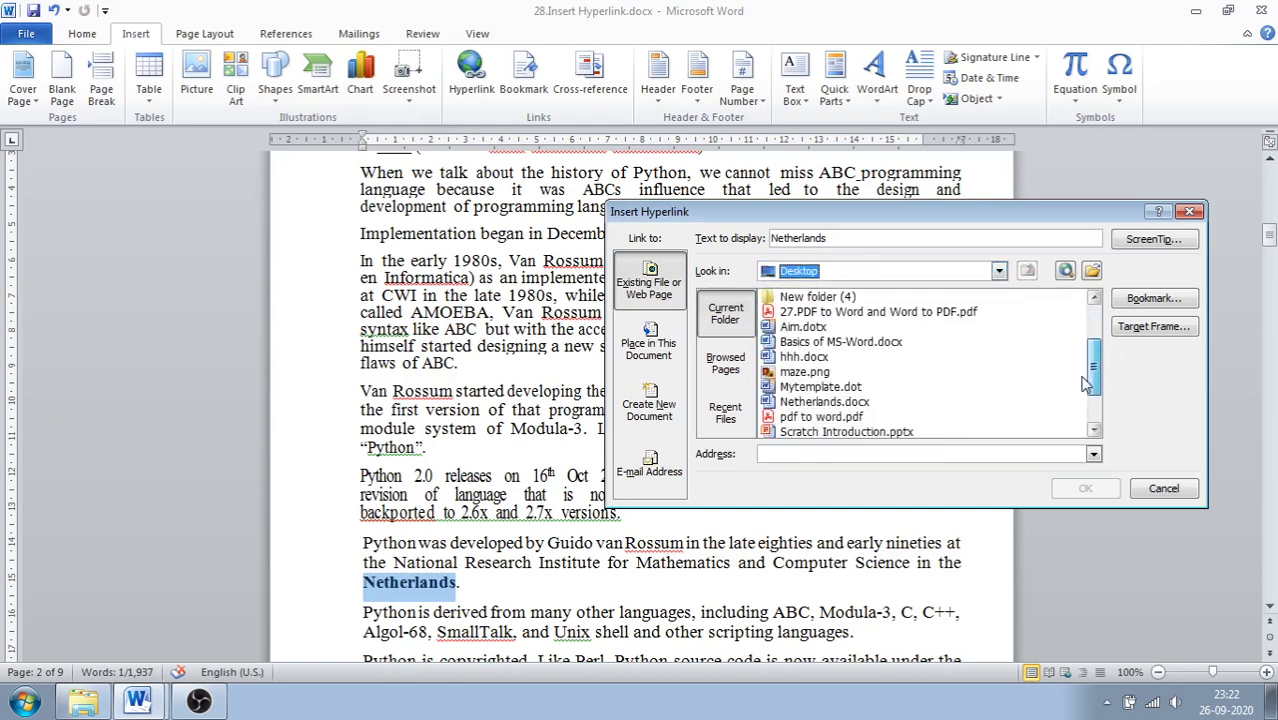
left_click(815, 404)
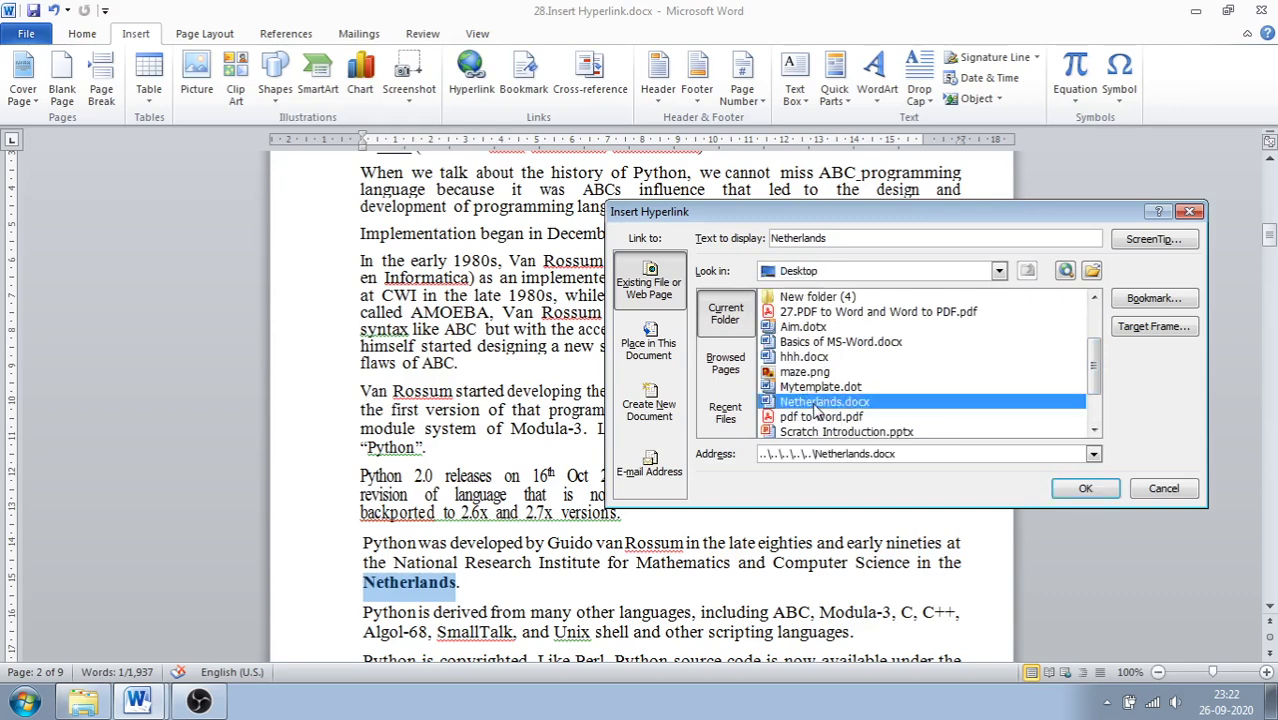
left_click(1083, 489)
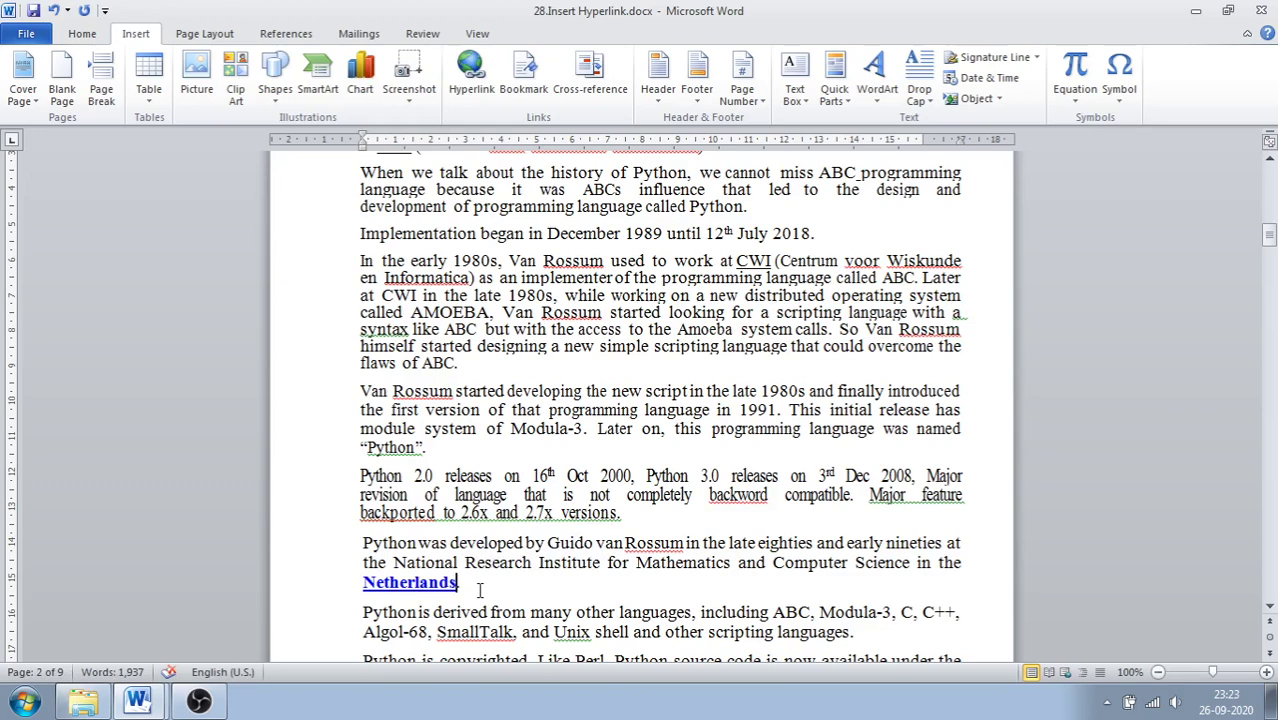
Step: Open Netherlands.docx via its link, minimize it, and scroll back to the history paragraph
left_click(429, 584, "ctrl")
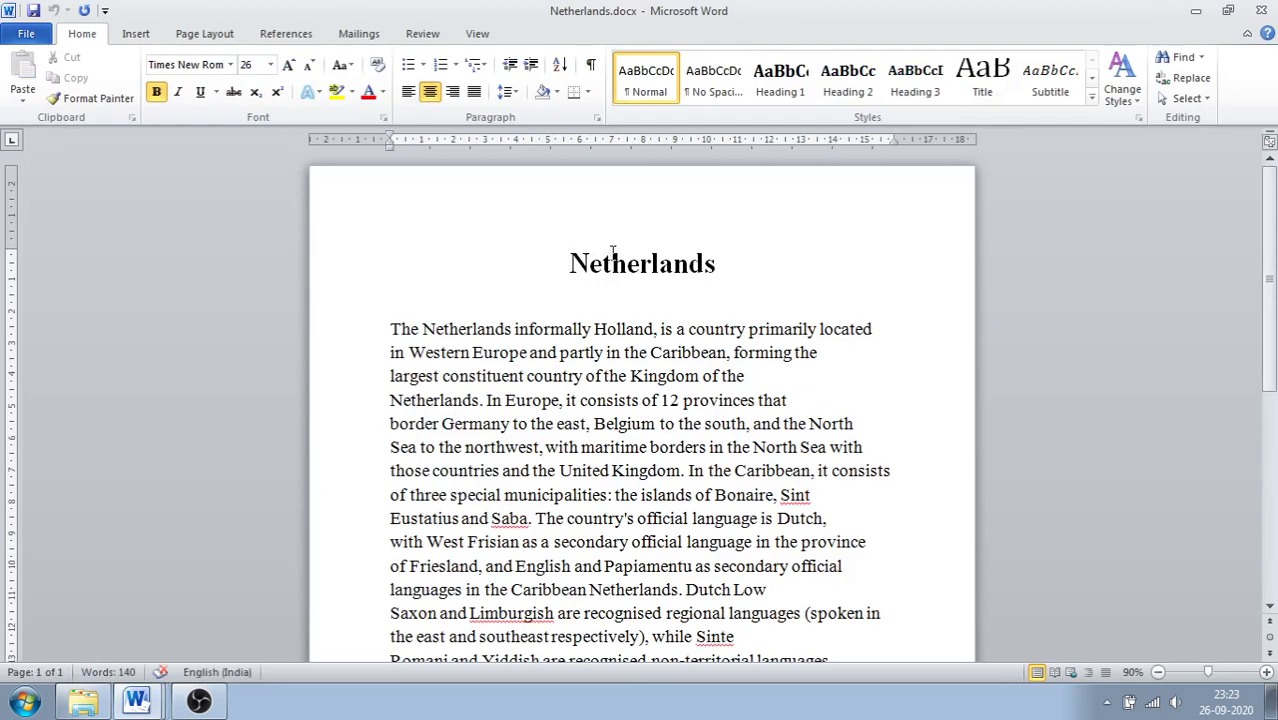
left_click(1198, 12)
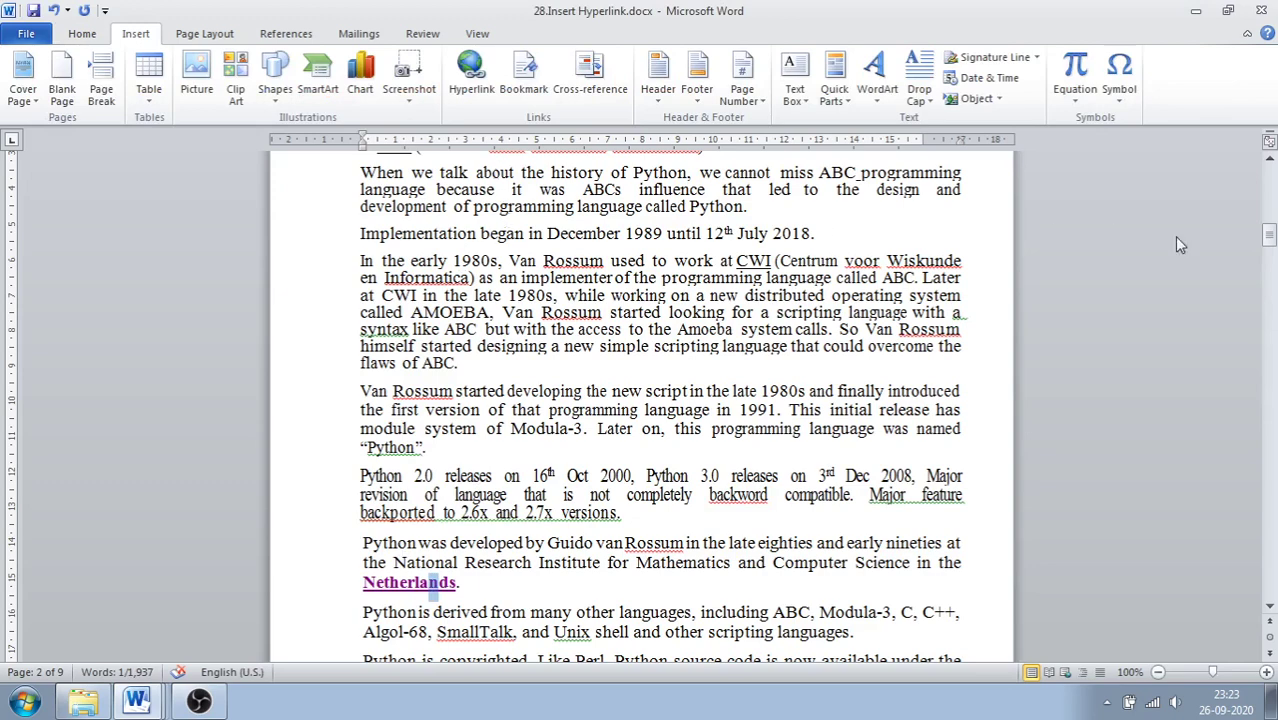
left_click_drag(1268, 240, 1262, 220)
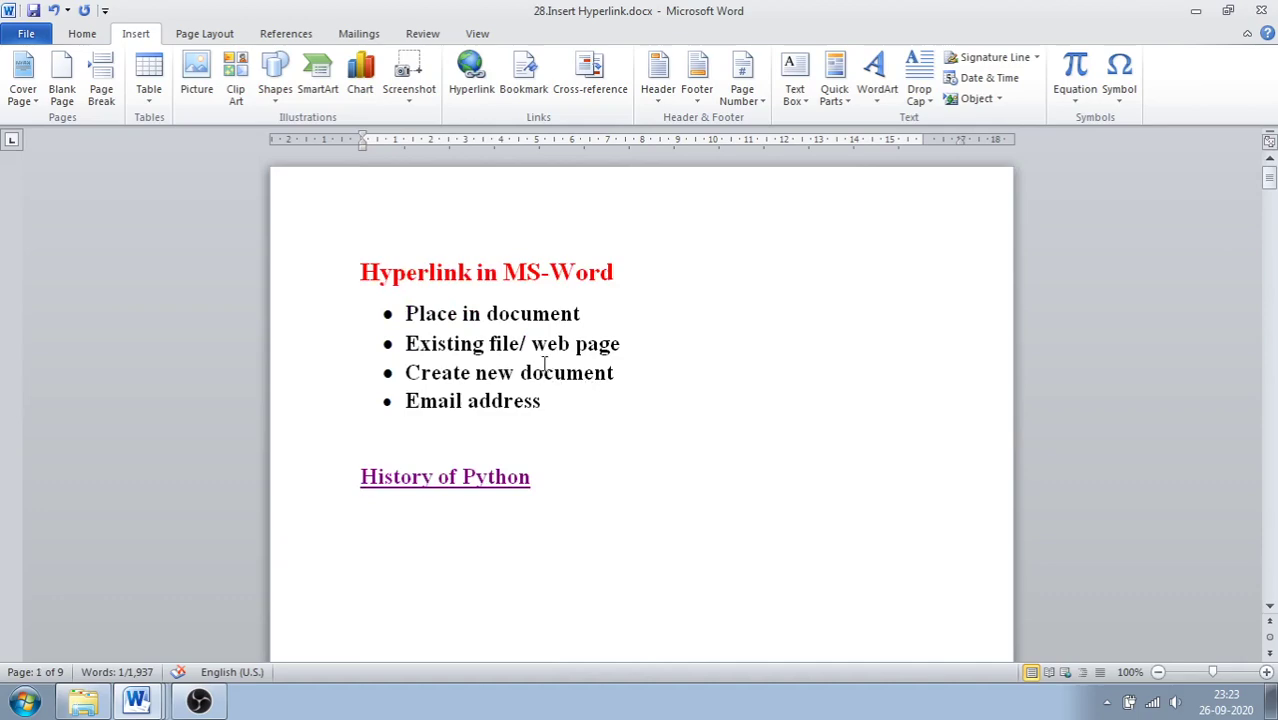
left_click_drag(1268, 176, 1268, 233)
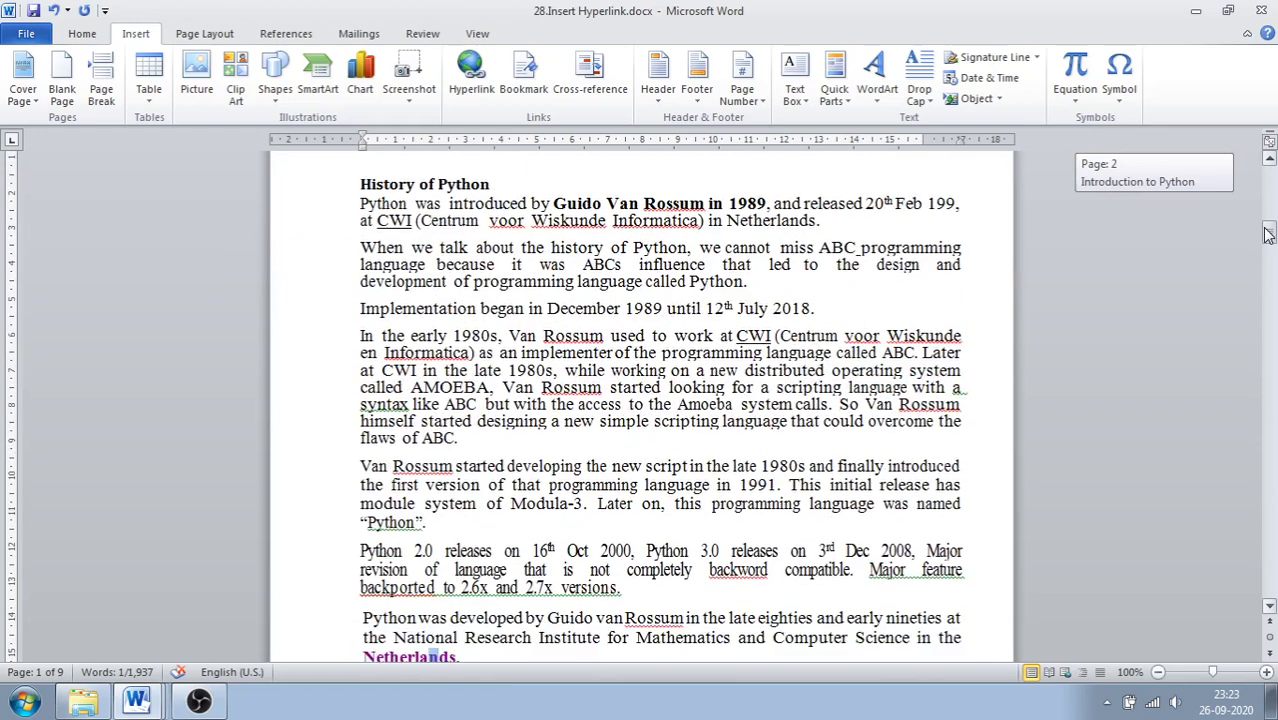
left_click_drag(1268, 233, 1266, 240)
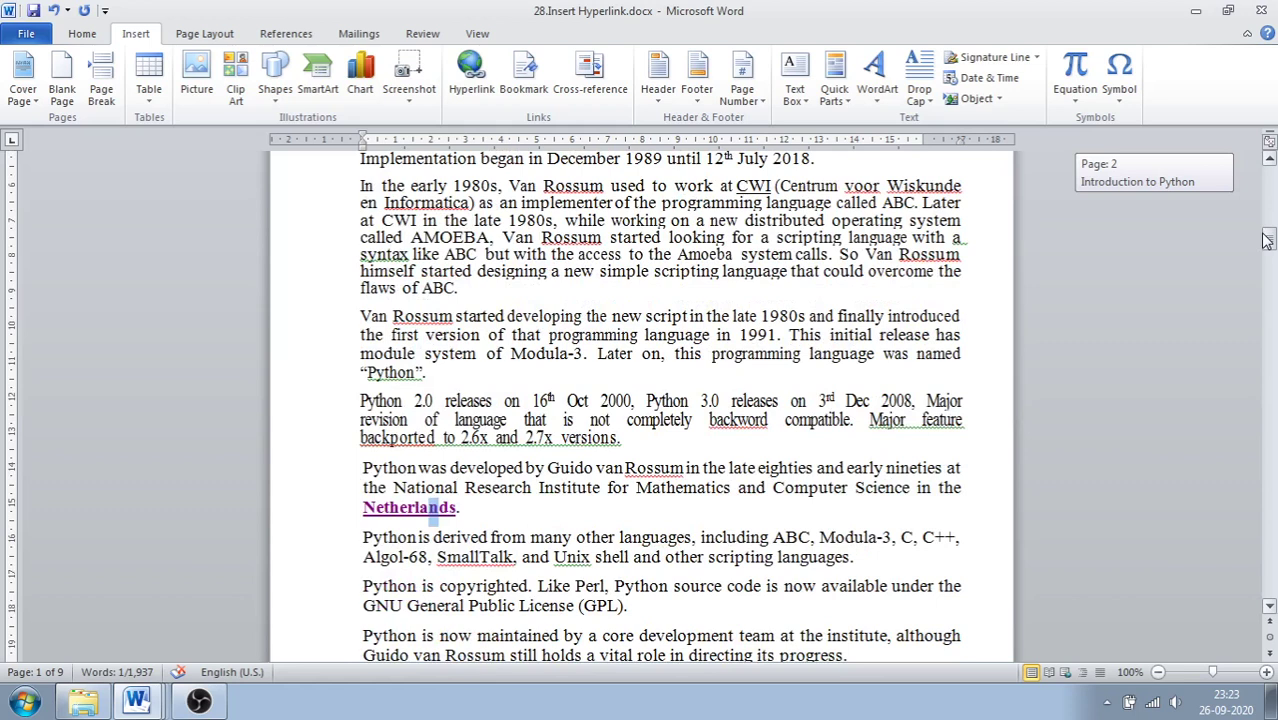
left_click_drag(1266, 240, 1266, 240)
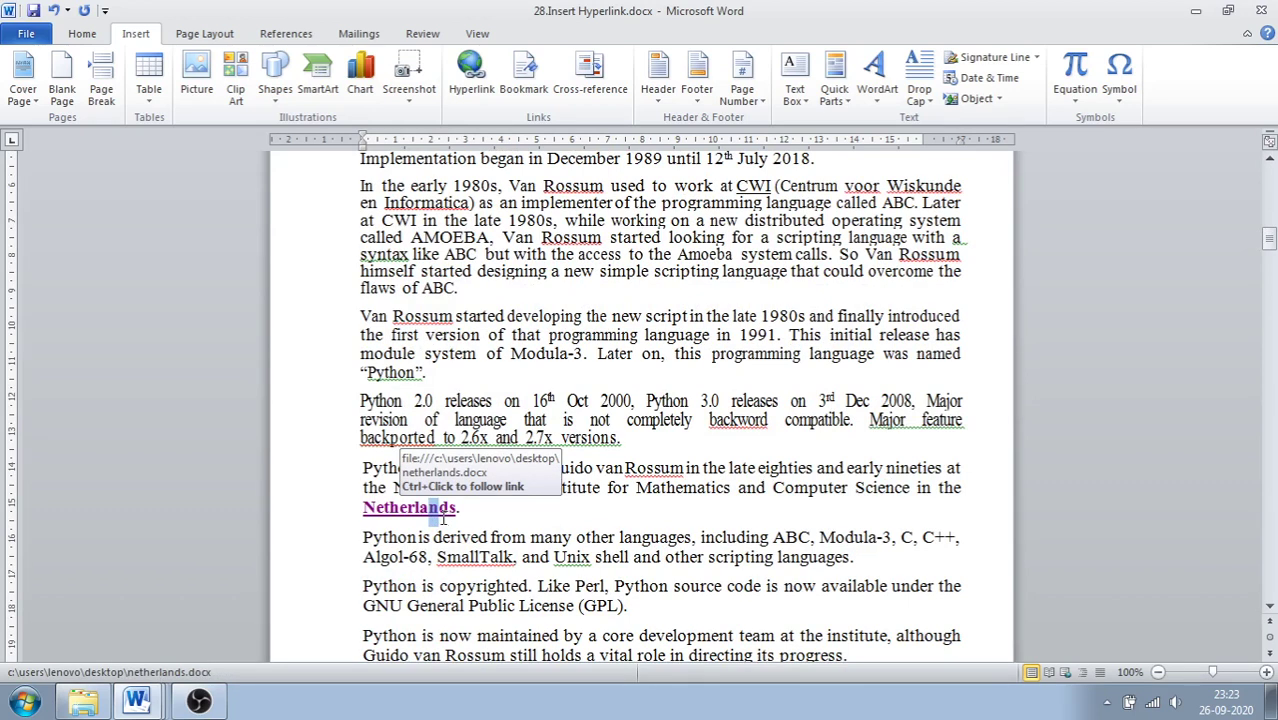
left_click_drag(1268, 240, 1272, 172)
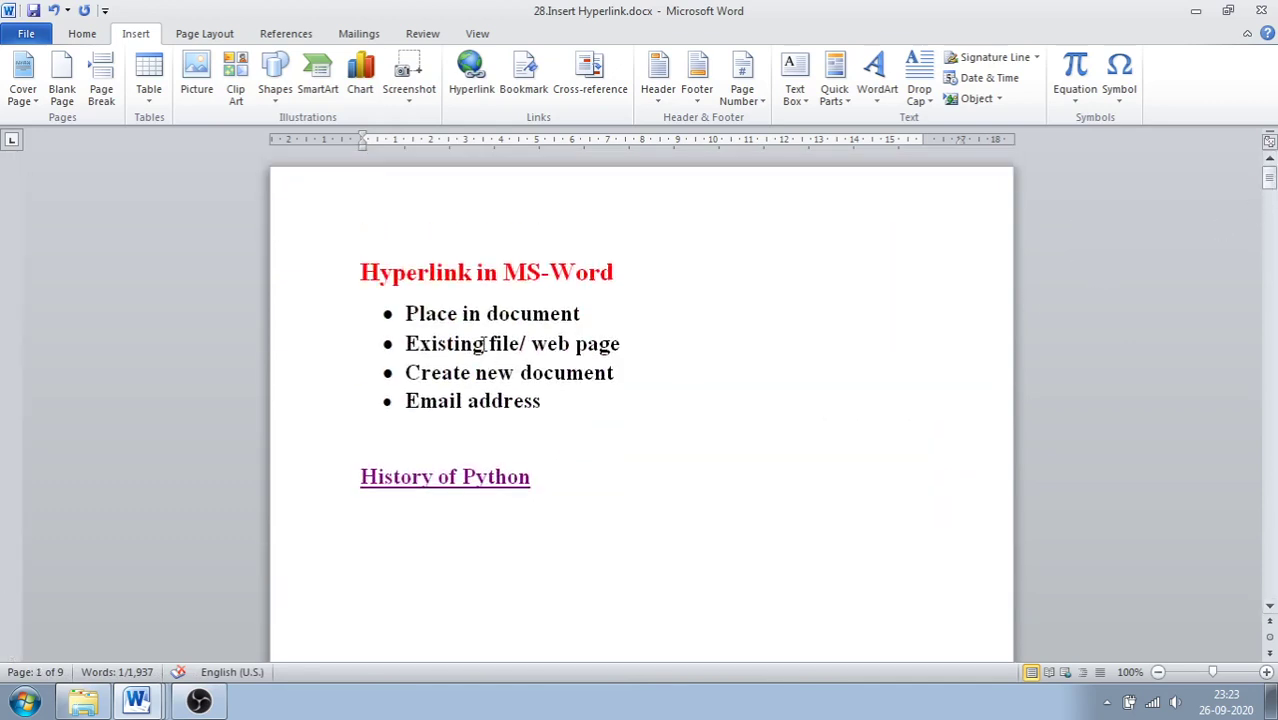
left_click(487, 107)
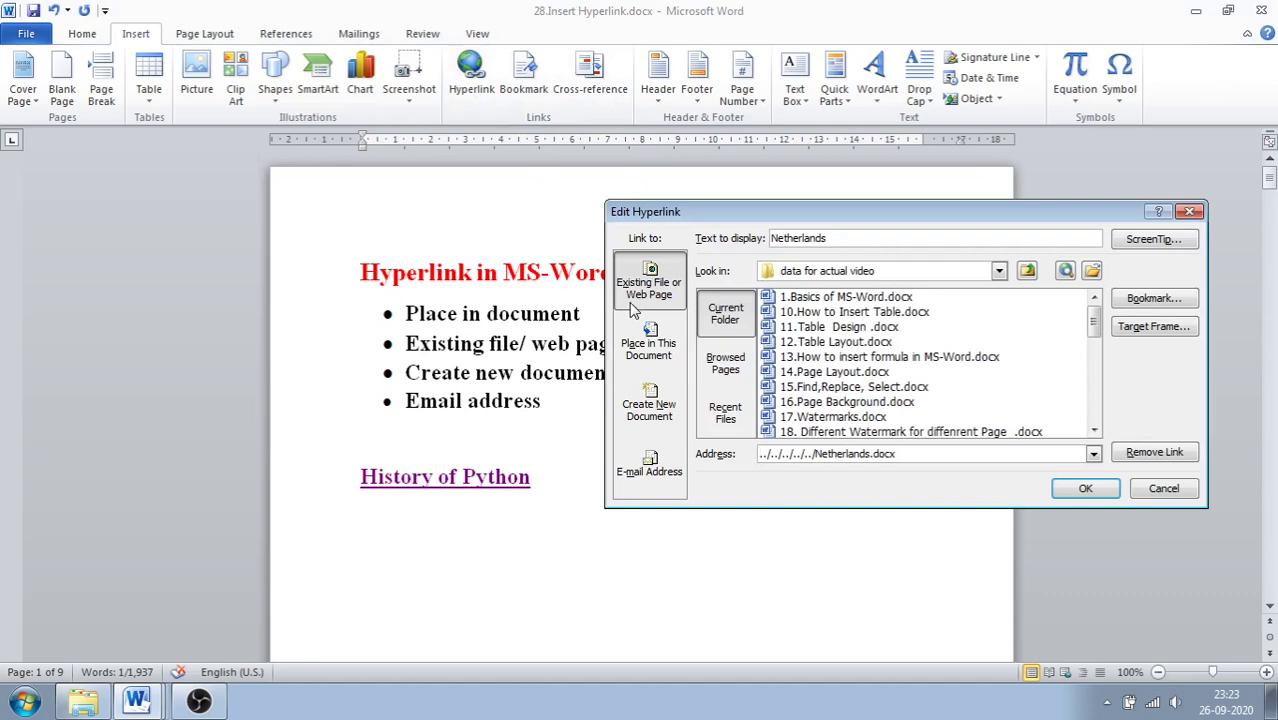
left_click(1190, 211)
left_click_drag(1268, 180, 1271, 244)
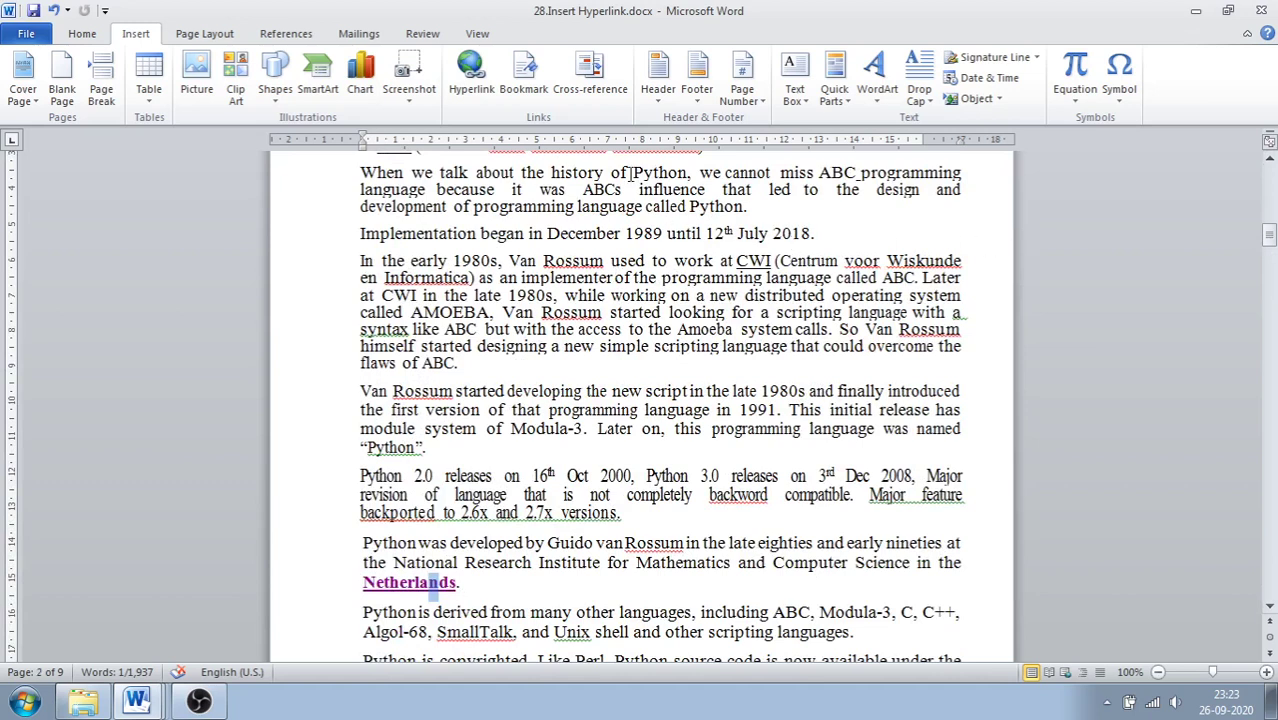
left_click_drag(633, 172, 656, 172)
left_click_drag(683, 174, 689, 174)
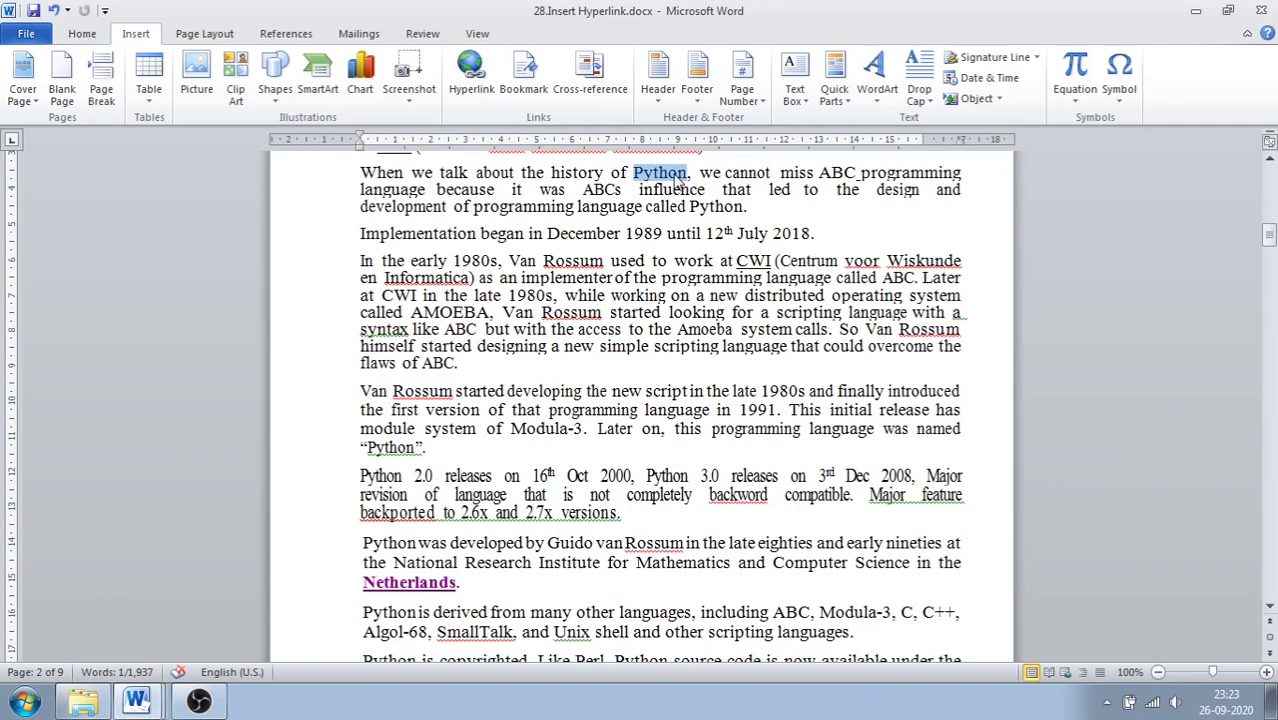
left_click(470, 66)
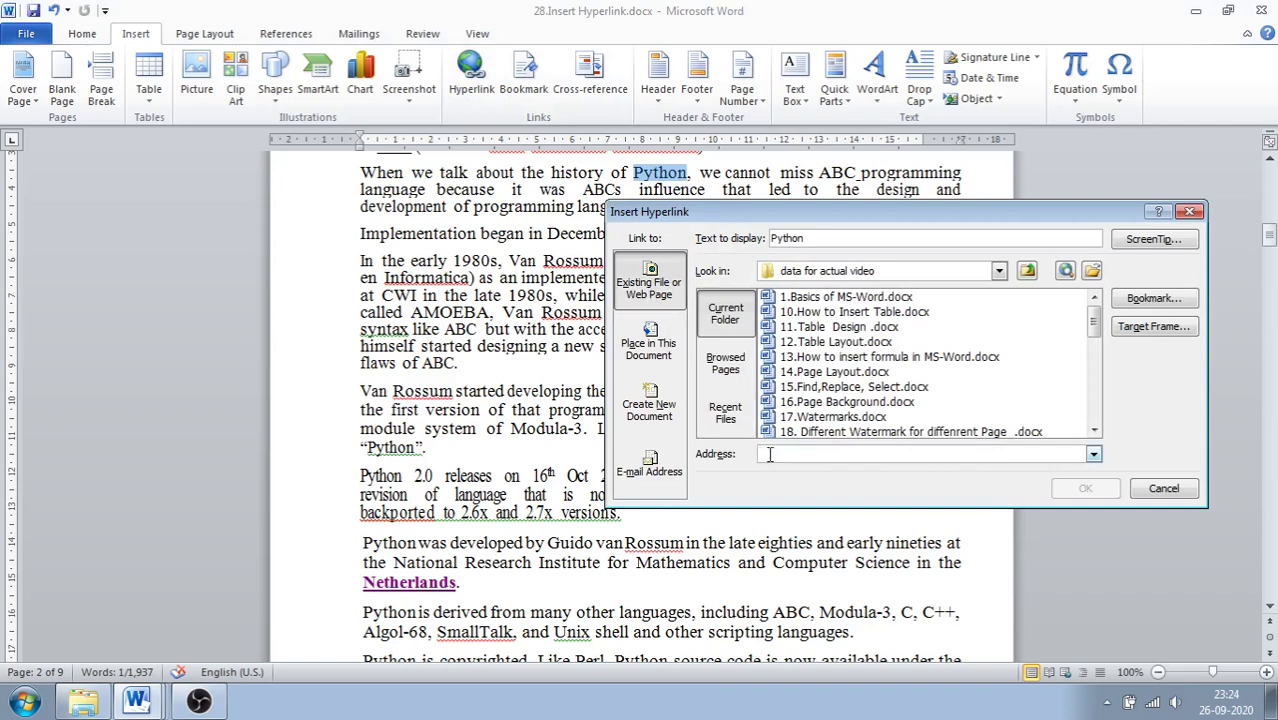
type("www")
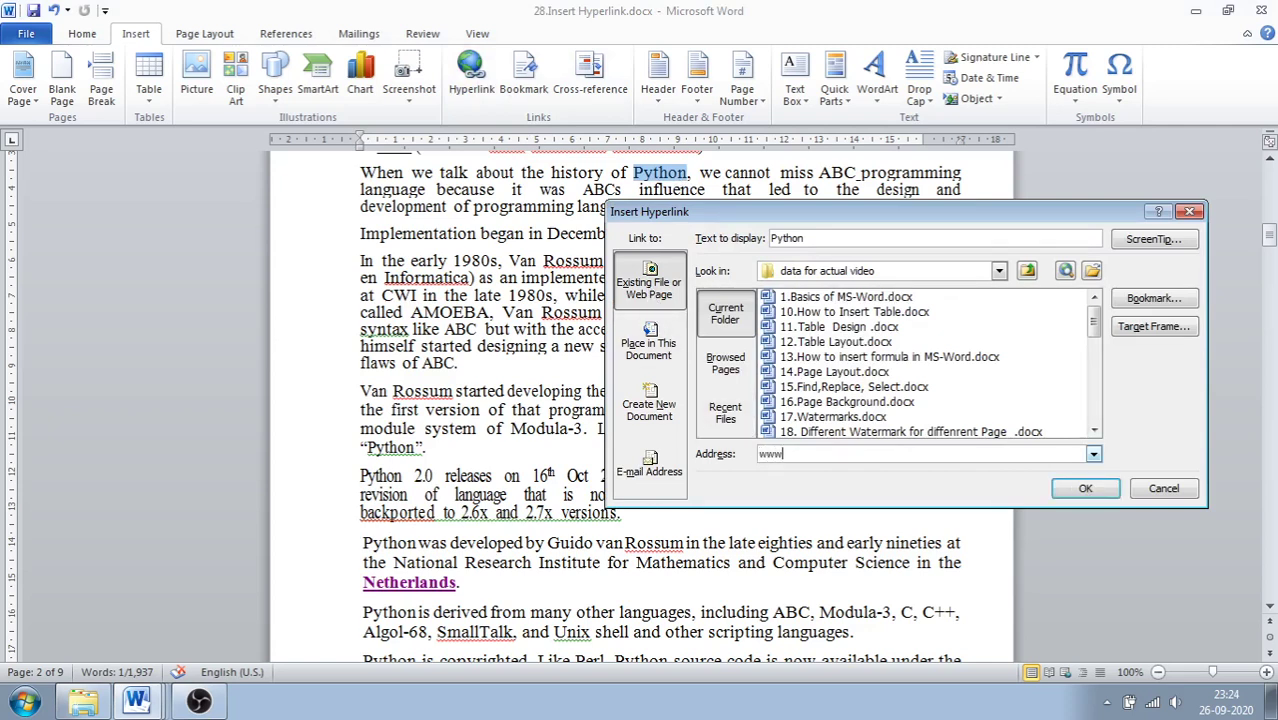
type(".python.org")
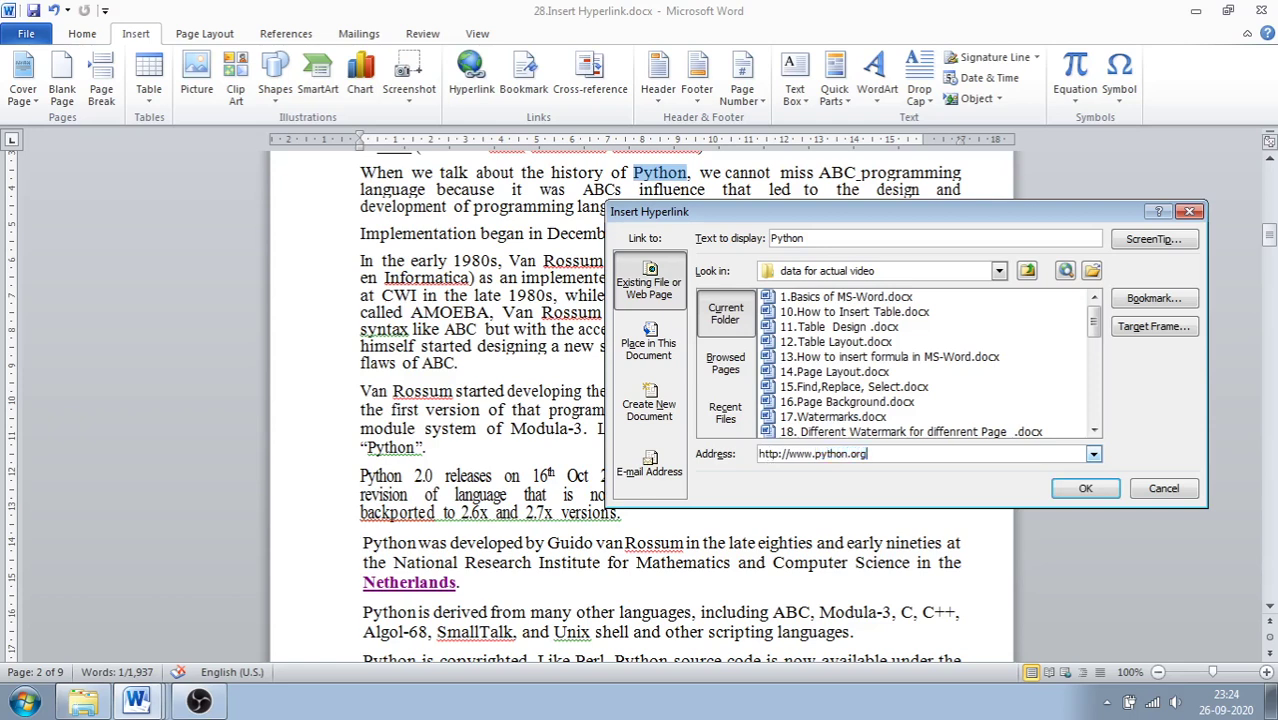
left_click(1085, 488)
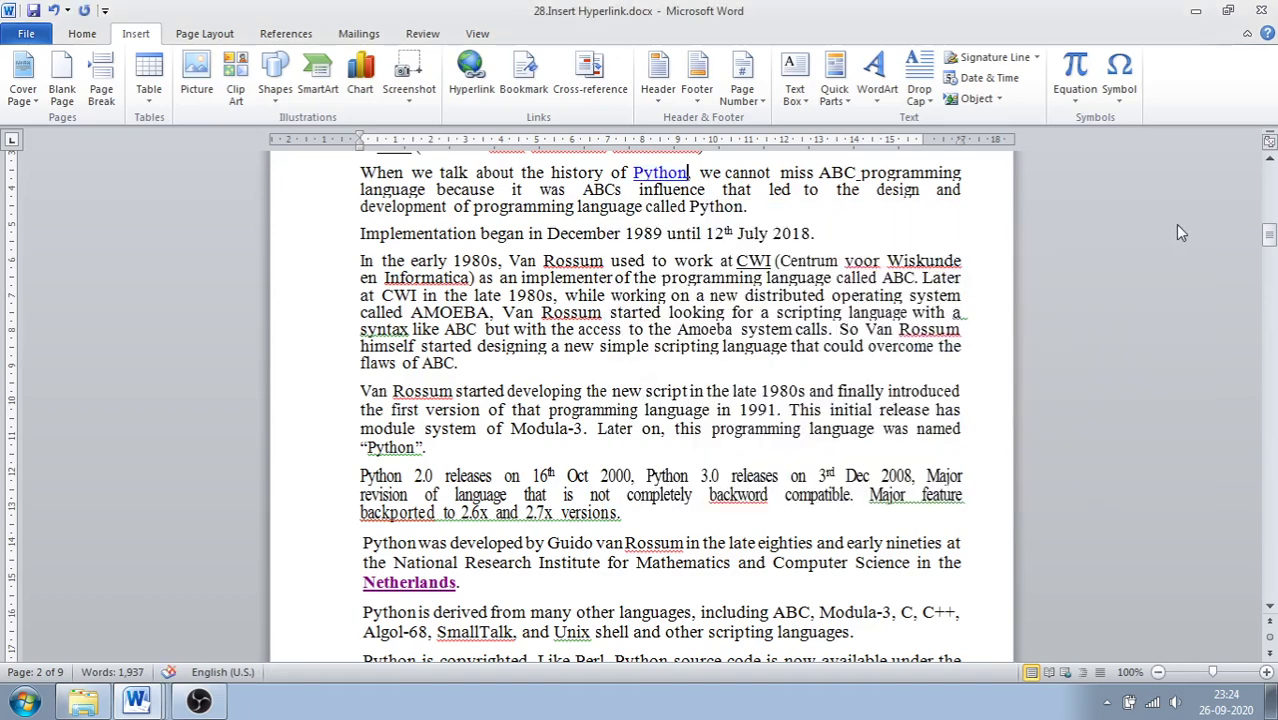
left_click_drag(1268, 237, 1268, 236)
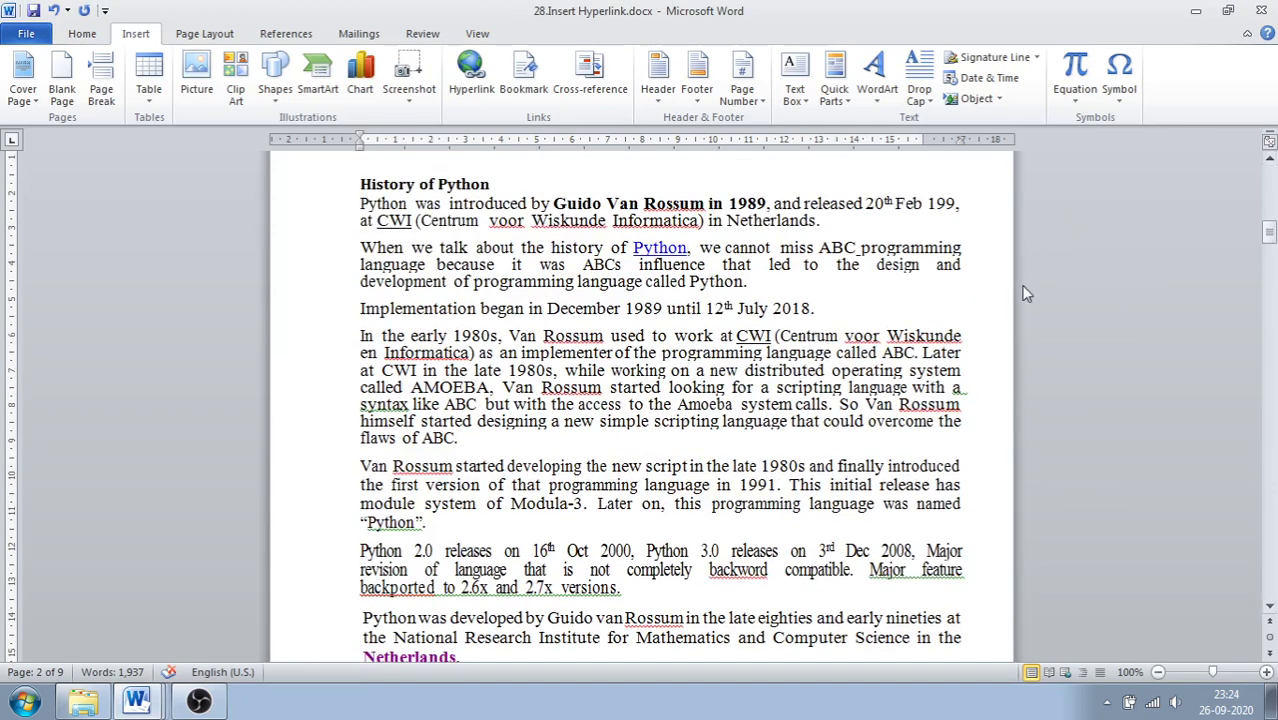
Step: Ctrl+click the Python hyperlink so the python.org home page opens in Chrome
left_click(674, 250, "ctrl")
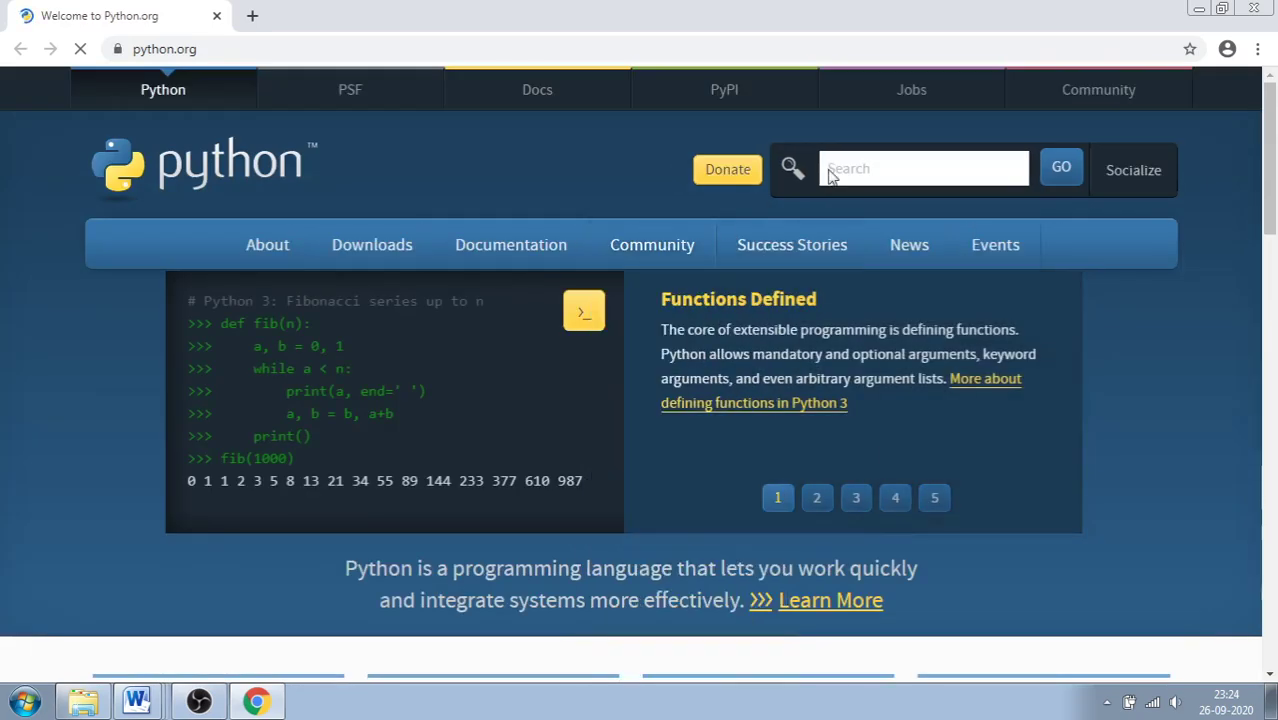
Step: Minimize Chrome, scroll through the notes in Word, and select the word 'Mathematics'
left_click(1197, 8)
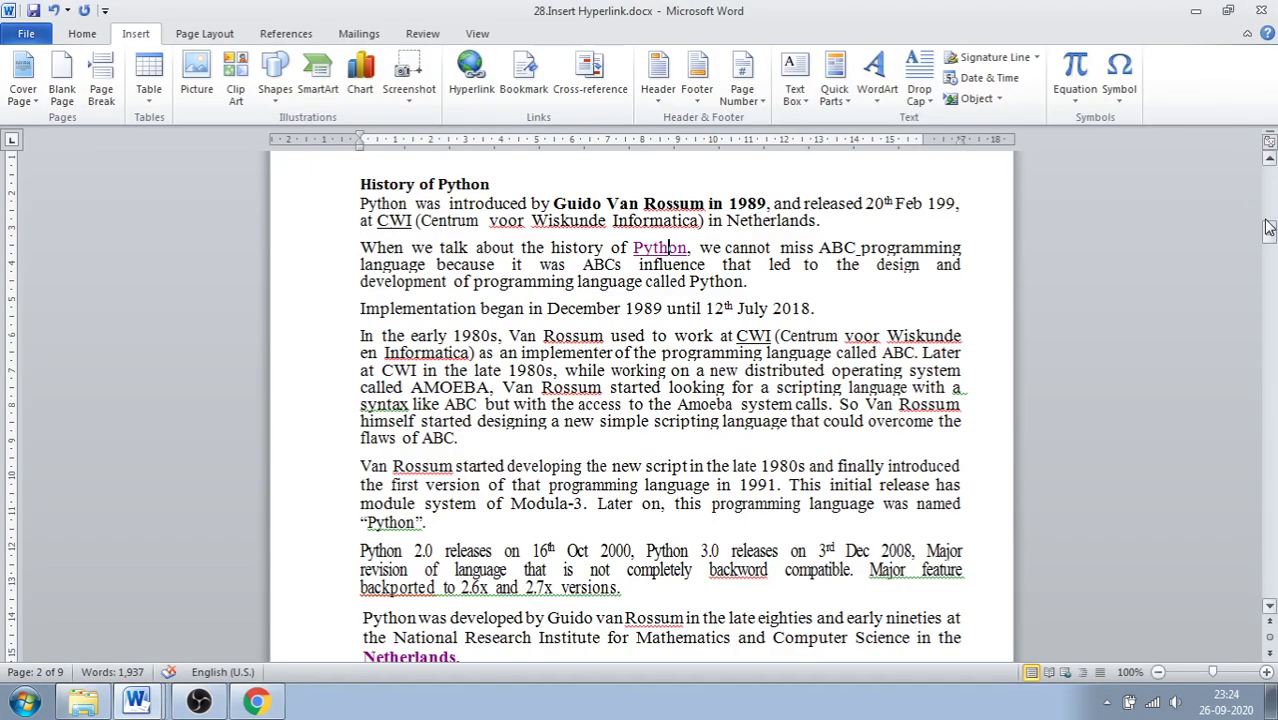
left_click_drag(1268, 228, 1272, 193)
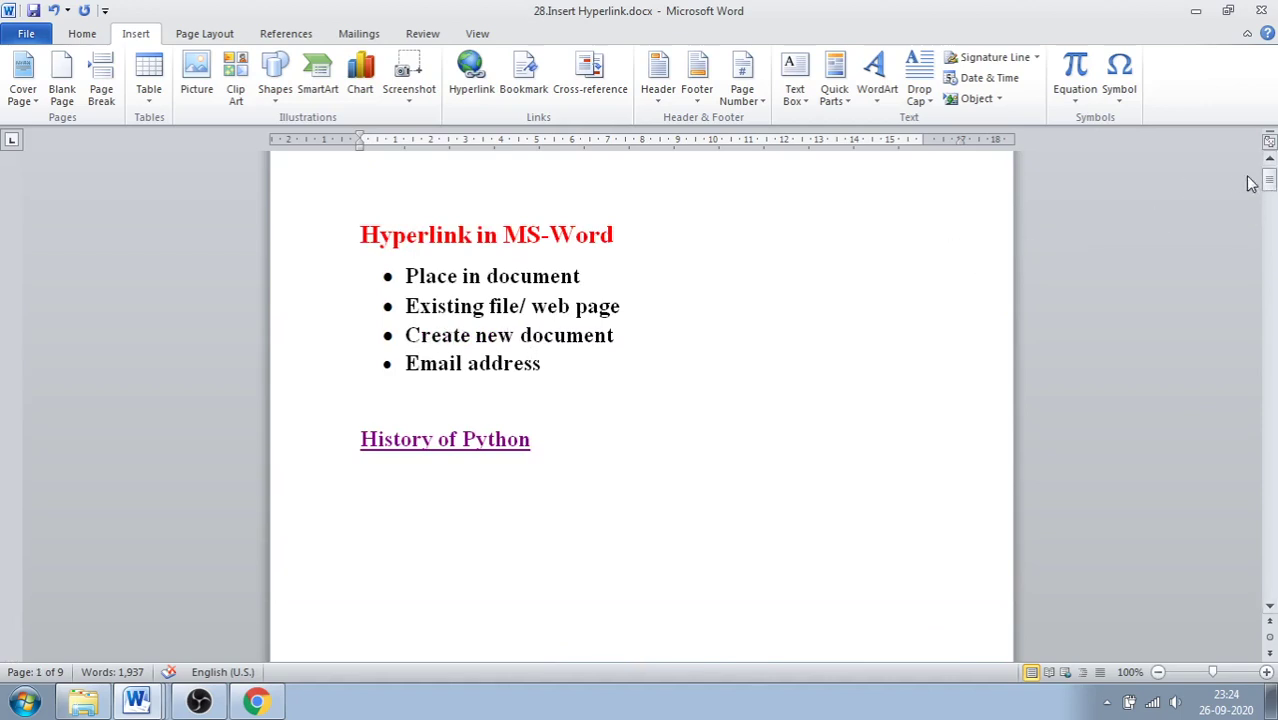
left_click_drag(1268, 185, 1262, 267)
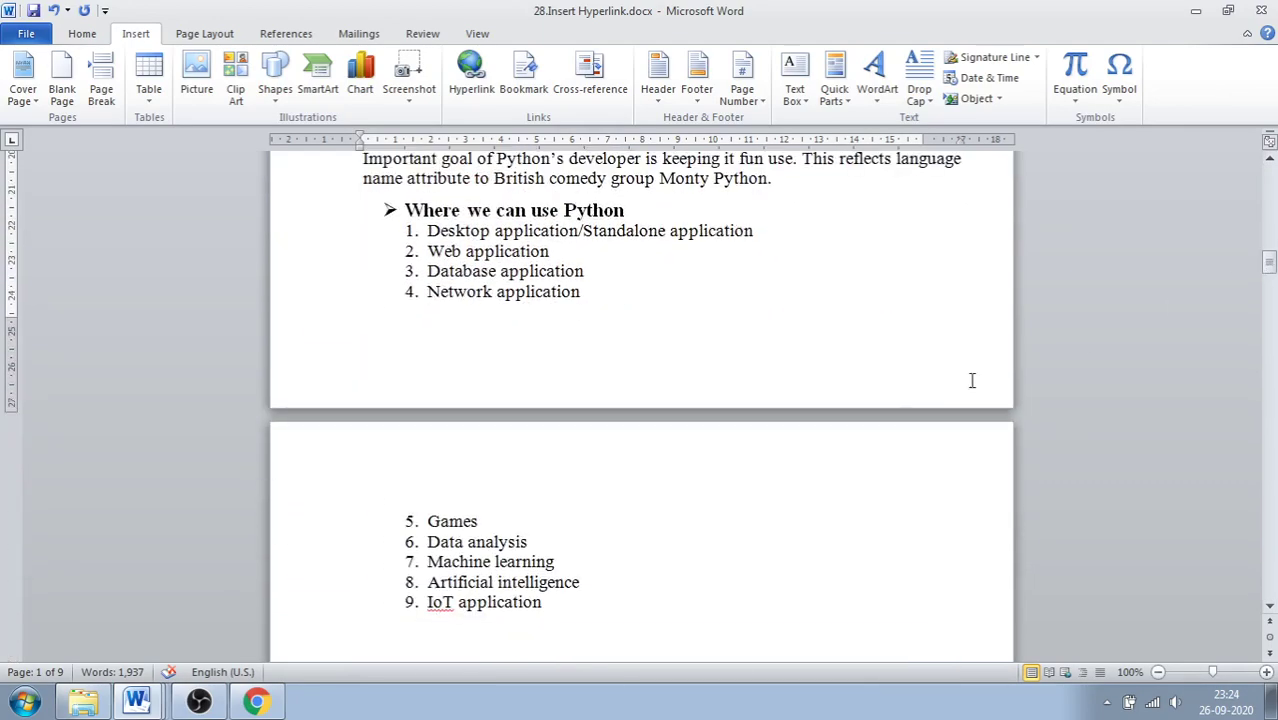
scroll(870, 382, "up", 3)
scroll(850, 400, "down", 5)
scroll(832, 410, "down", 12)
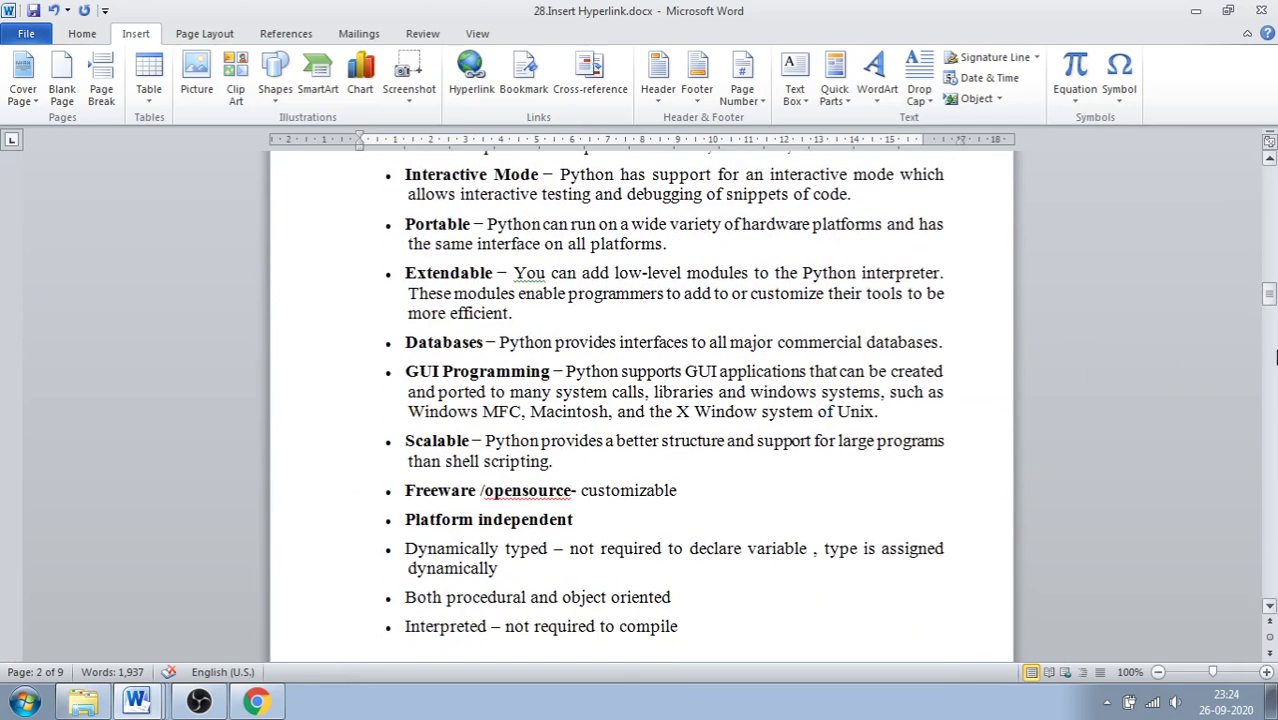
left_click_drag(1270, 311, 1270, 251)
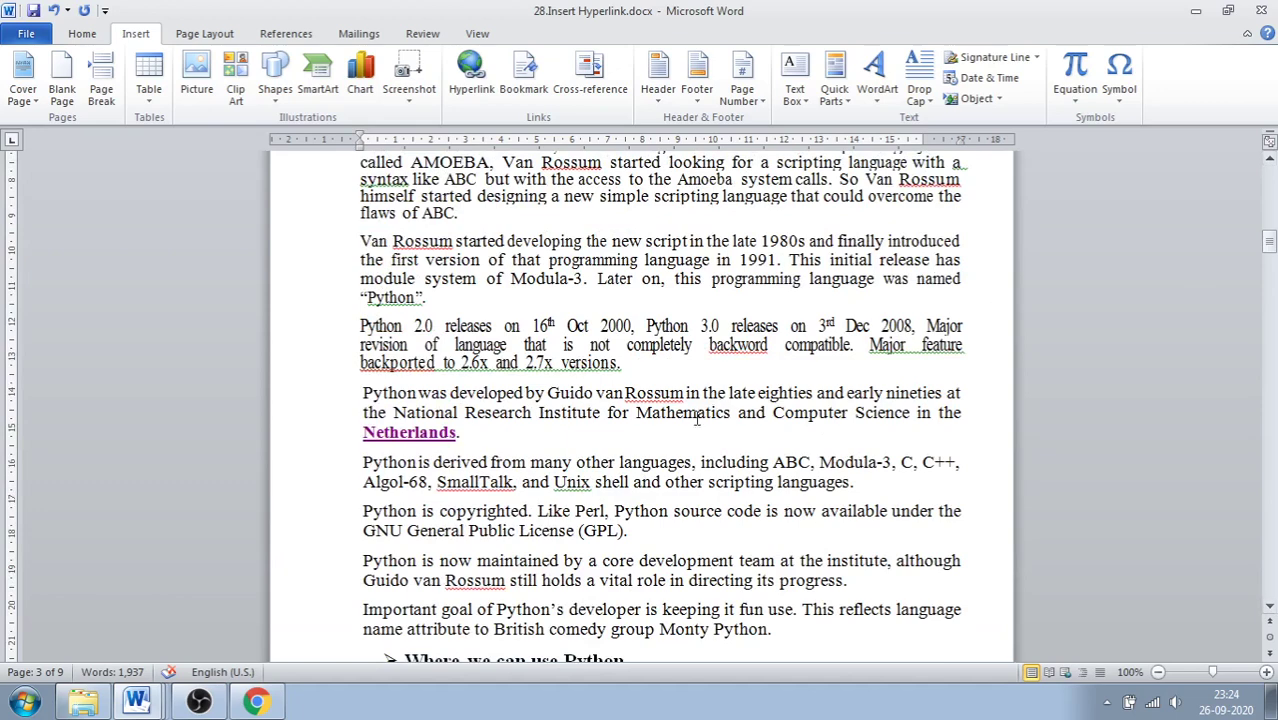
left_click_drag(636, 412, 733, 413)
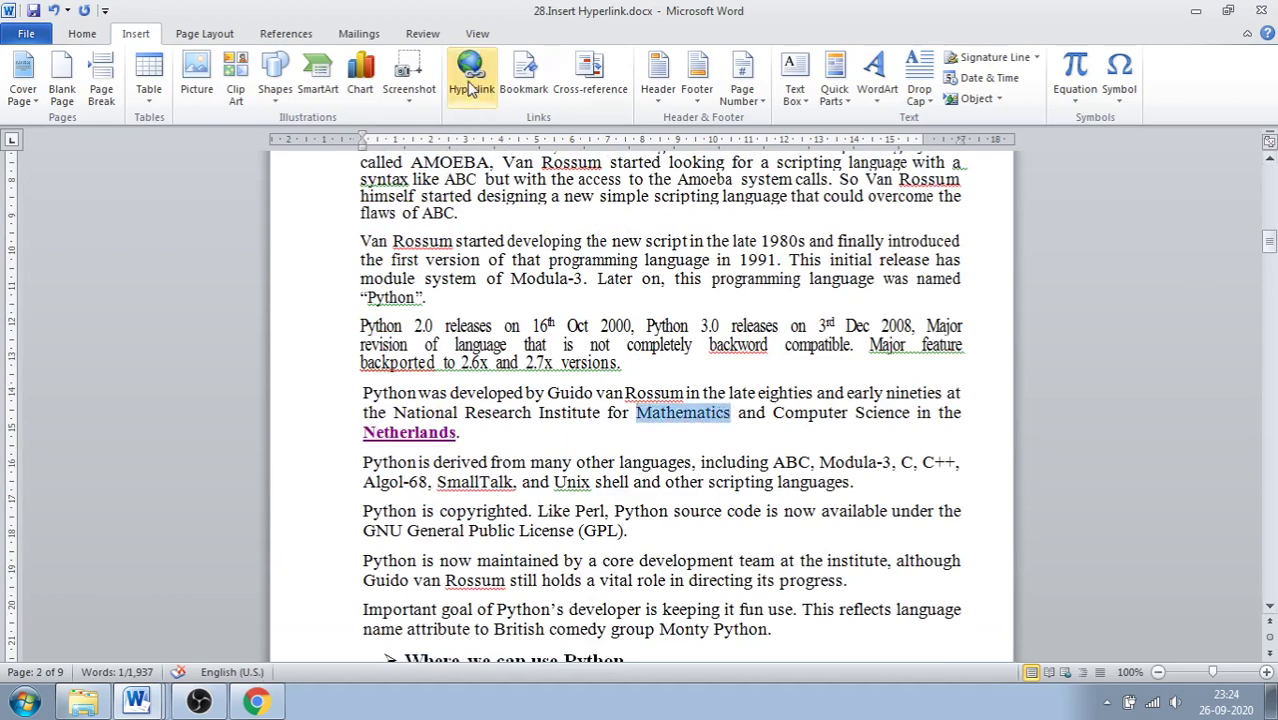
Step: Choose a Create New Document link for Mathematics, browse Desktop > New folder (4), then cancel the folder change
left_click(469, 70)
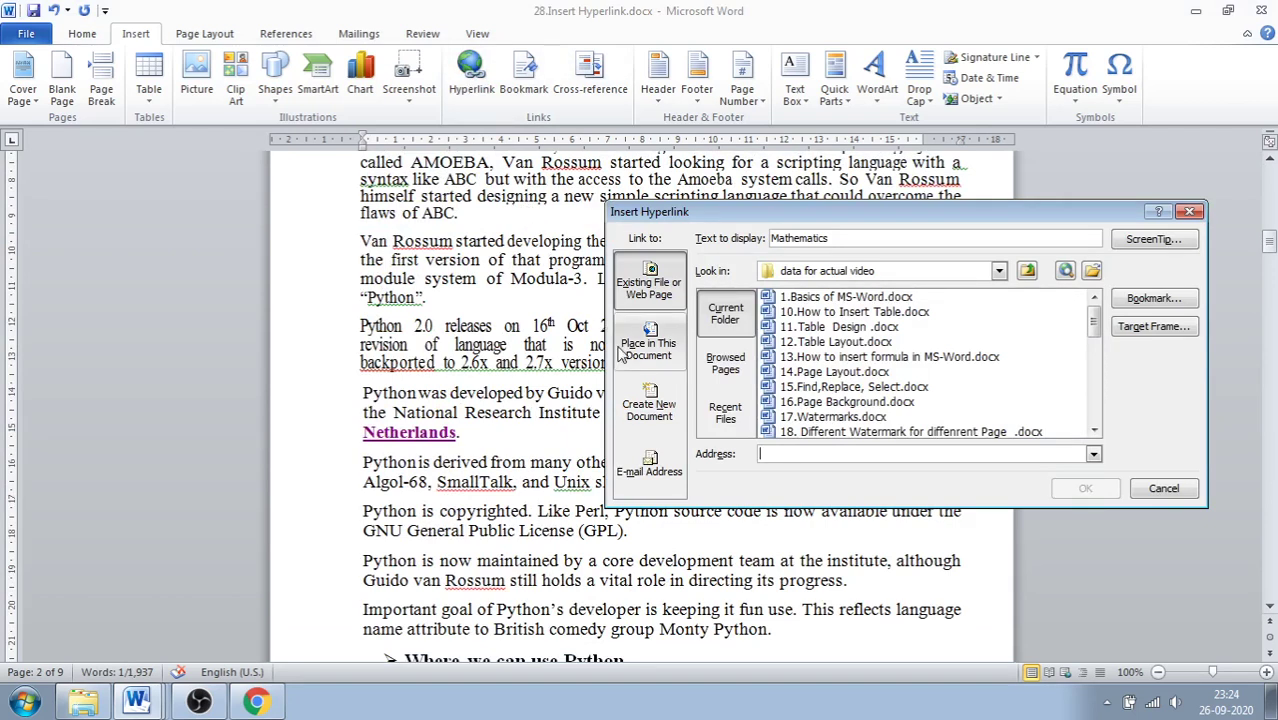
left_click(668, 416)
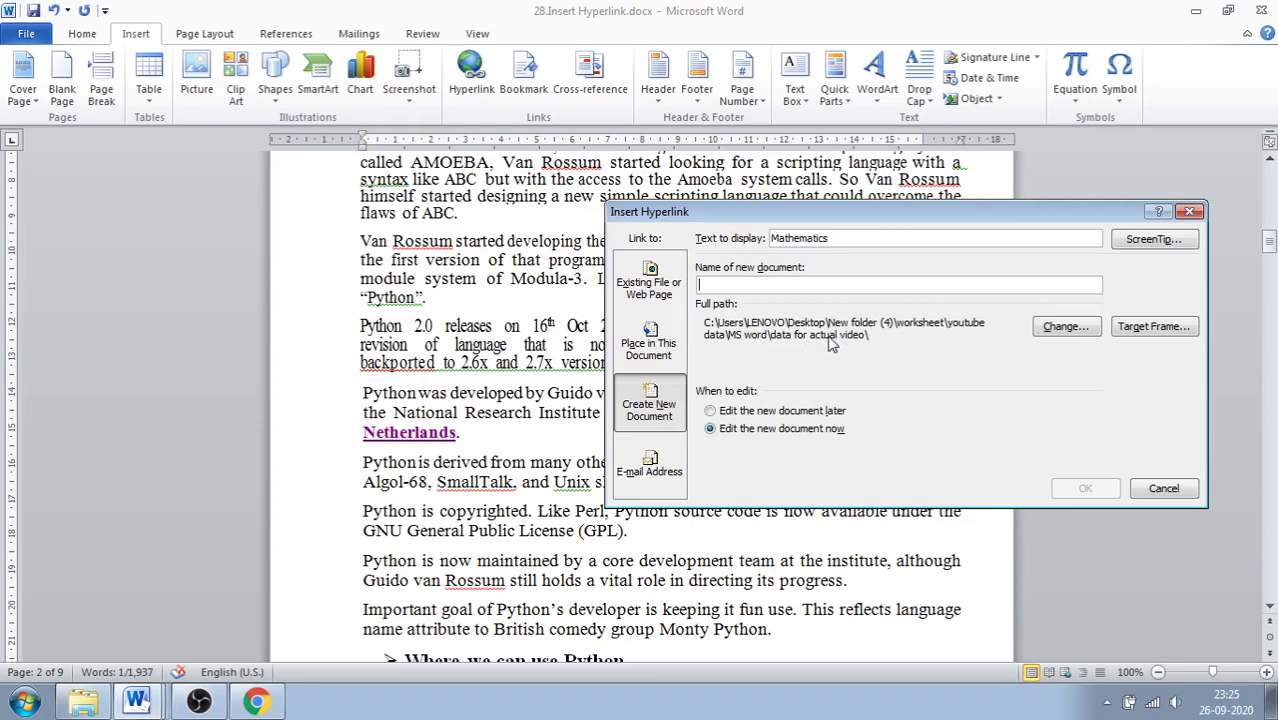
left_click(1064, 327)
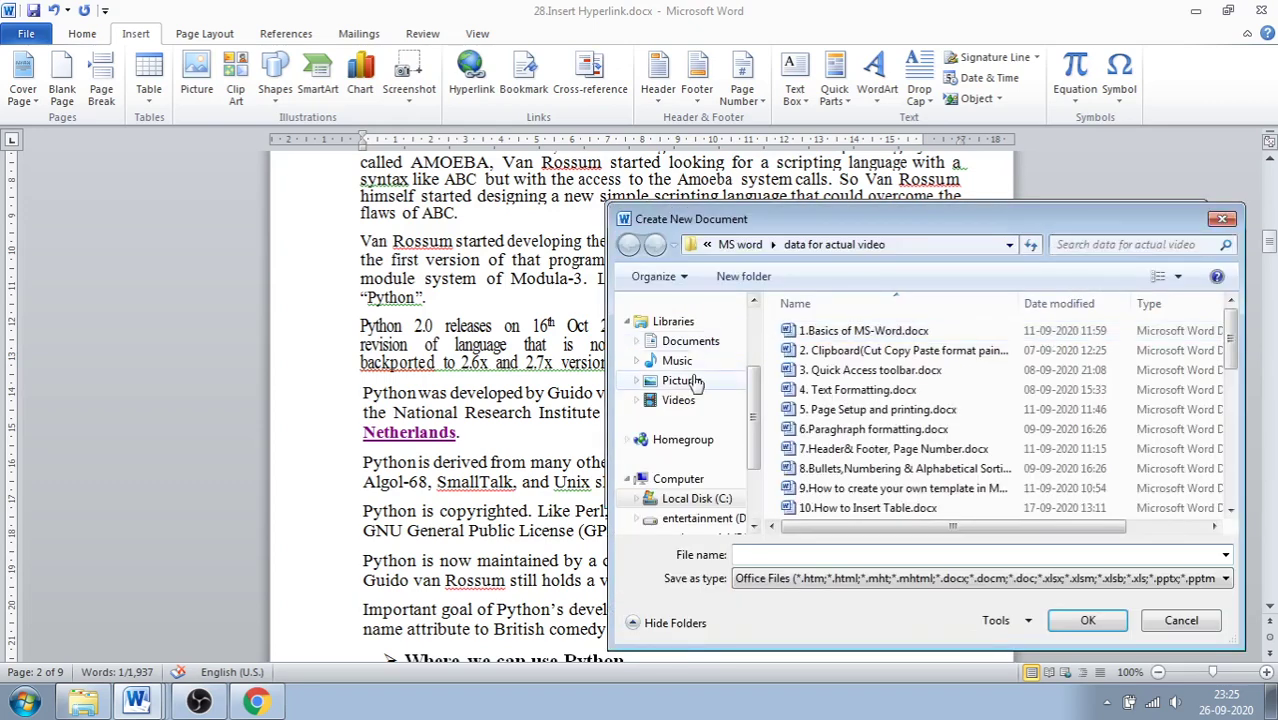
scroll(755, 425, "up", 3)
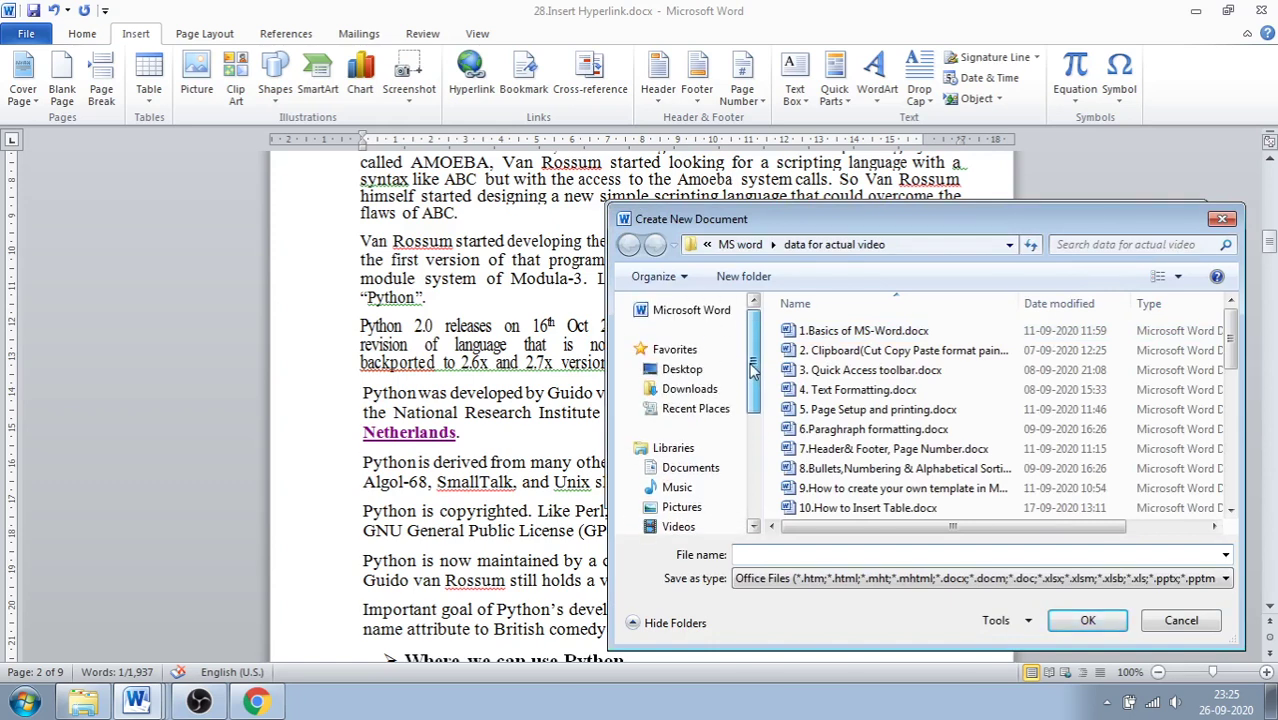
left_click(698, 376)
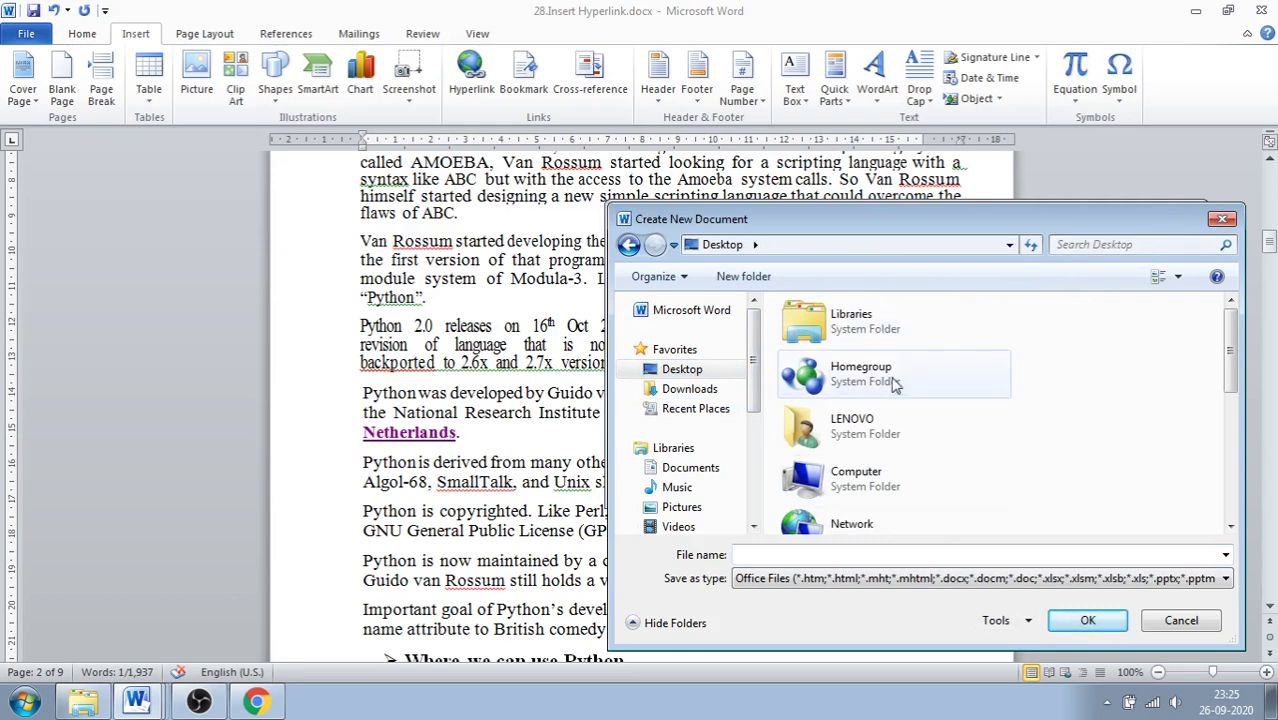
scroll(1060, 377, "down", 3)
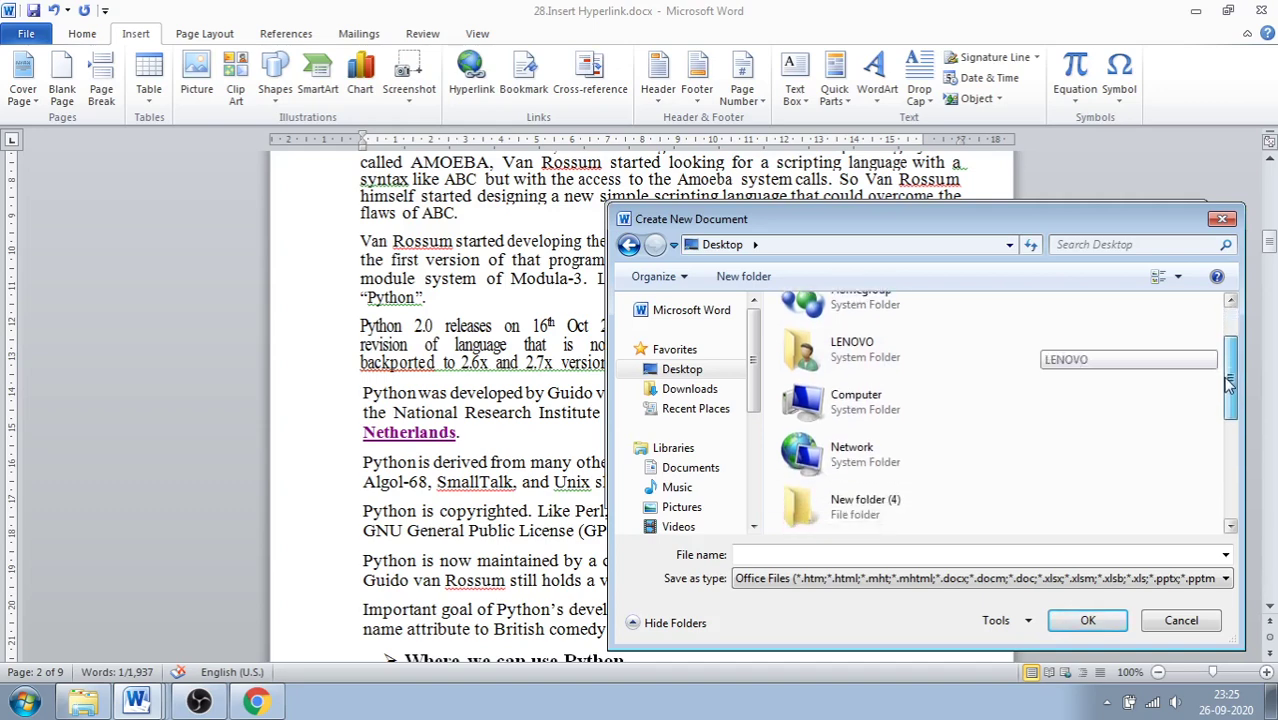
left_click(848, 440)
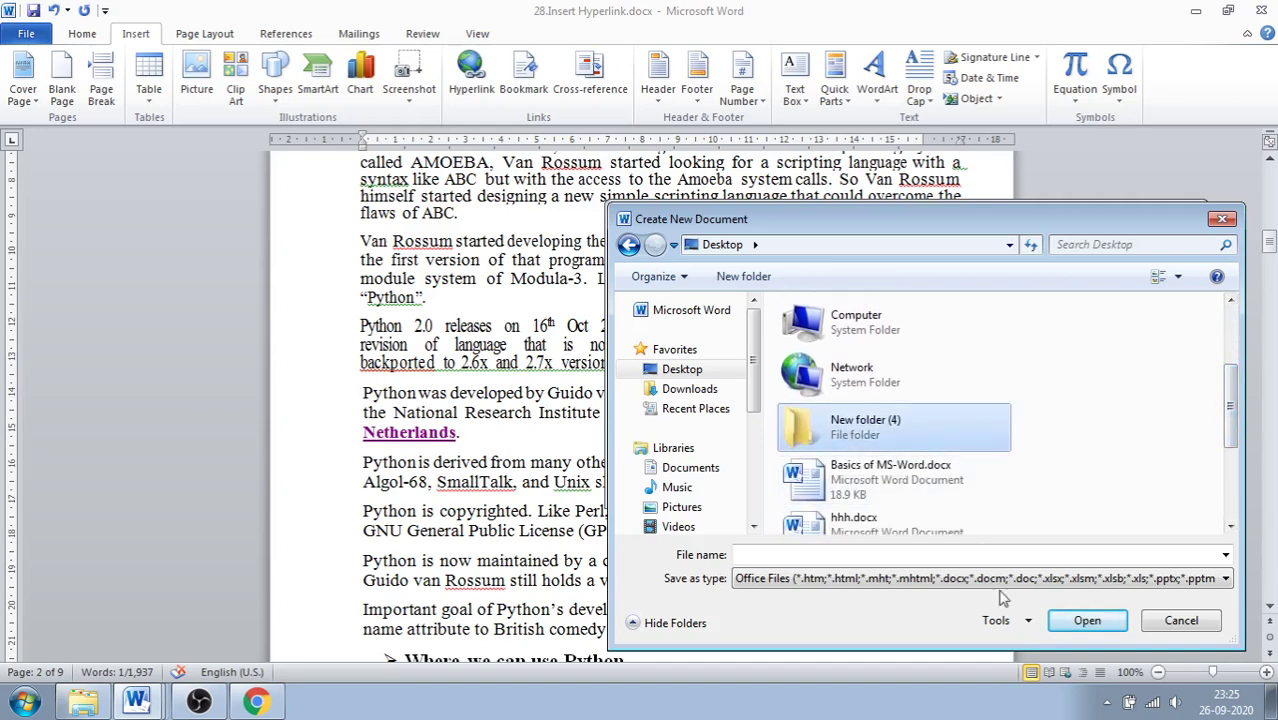
left_click(1085, 620)
left_click(1222, 219)
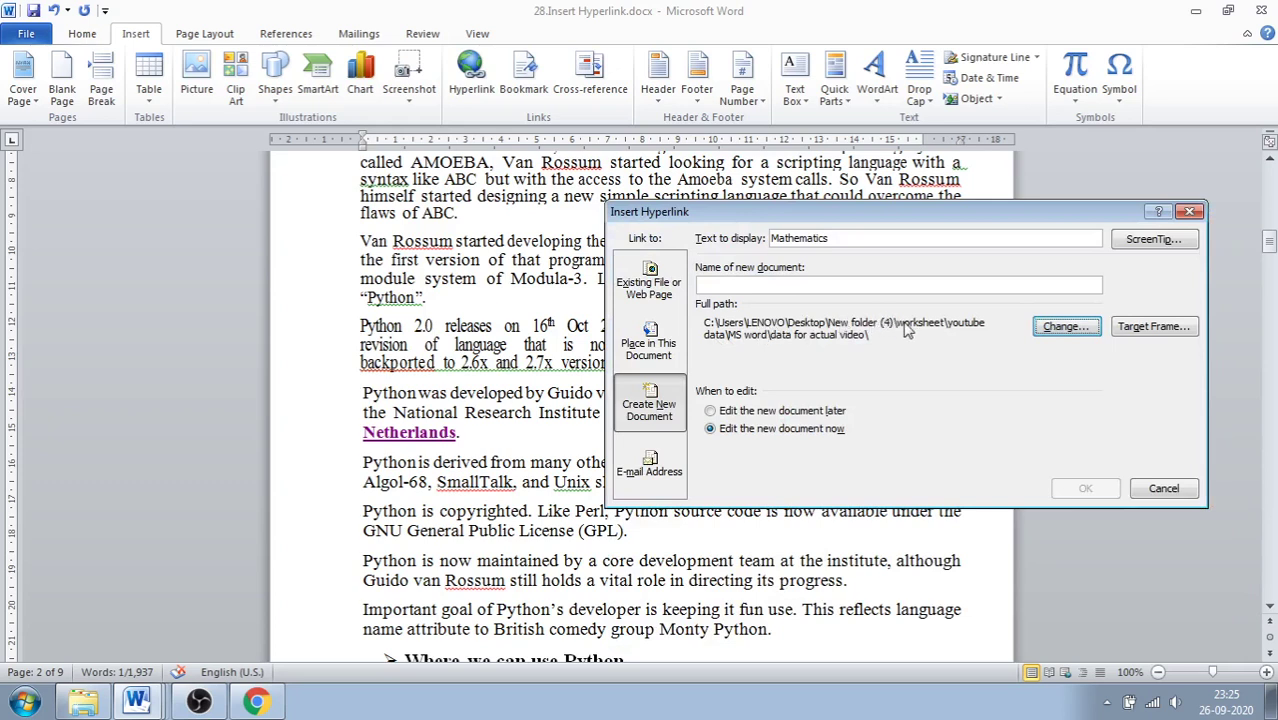
Step: Name the new document 'mathematics', confirm the link, and minimize the blank mathematics.docx window
left_click(753, 285)
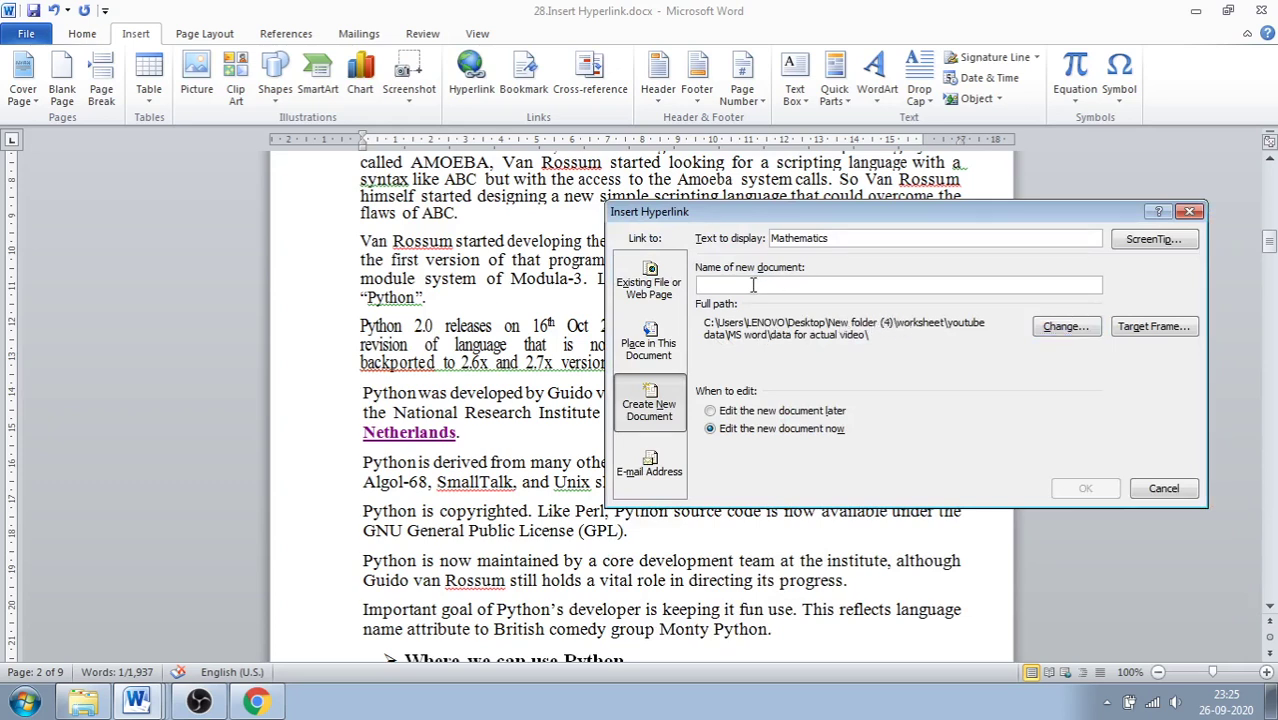
type("mathematics")
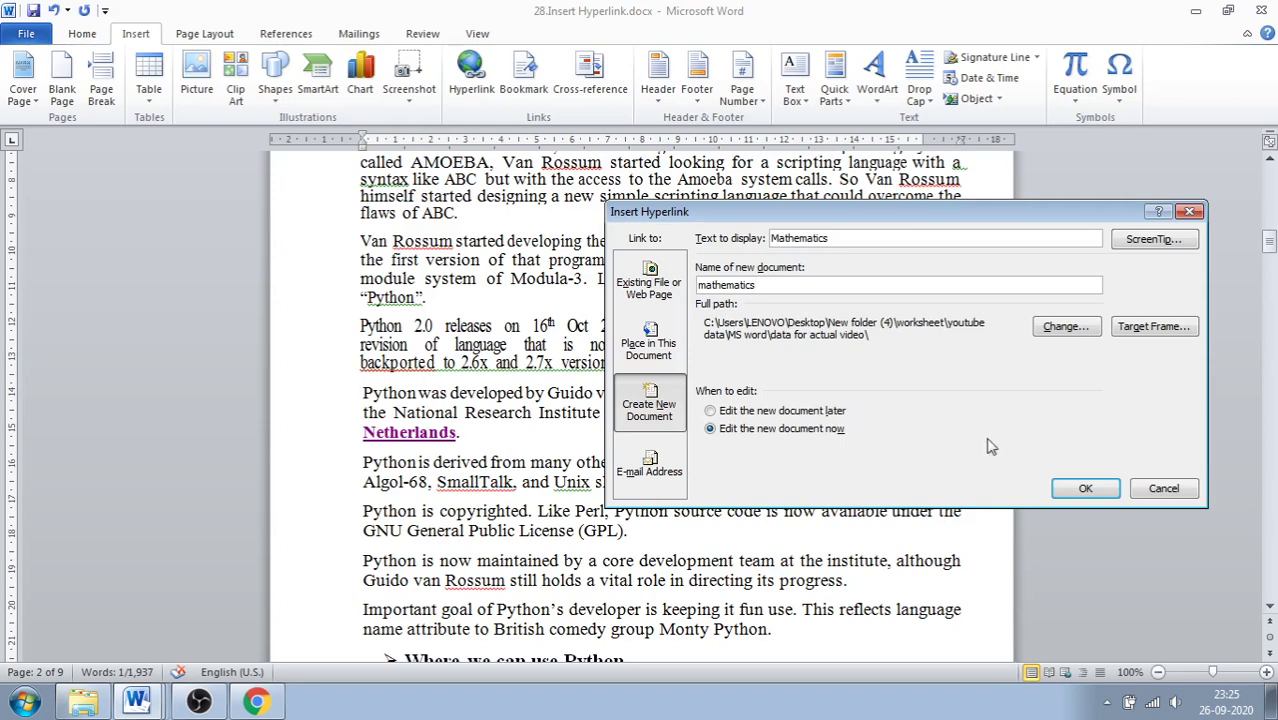
left_click(1085, 488)
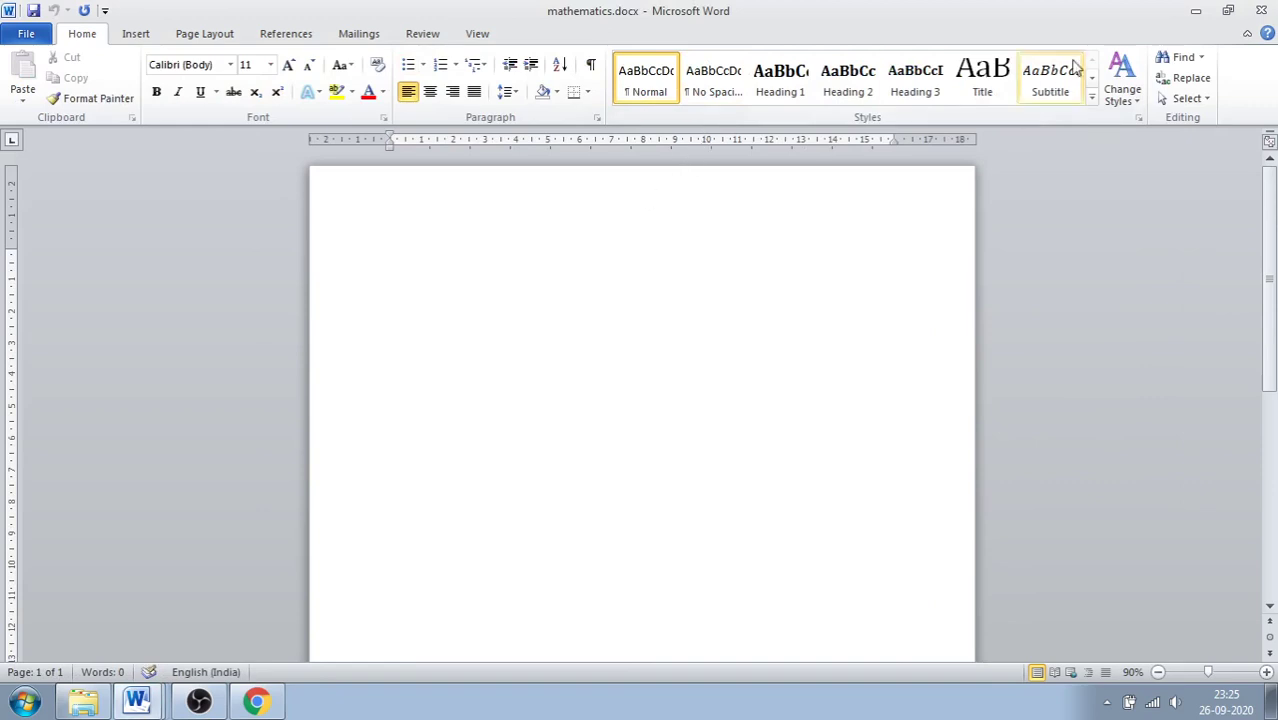
left_click(1194, 10)
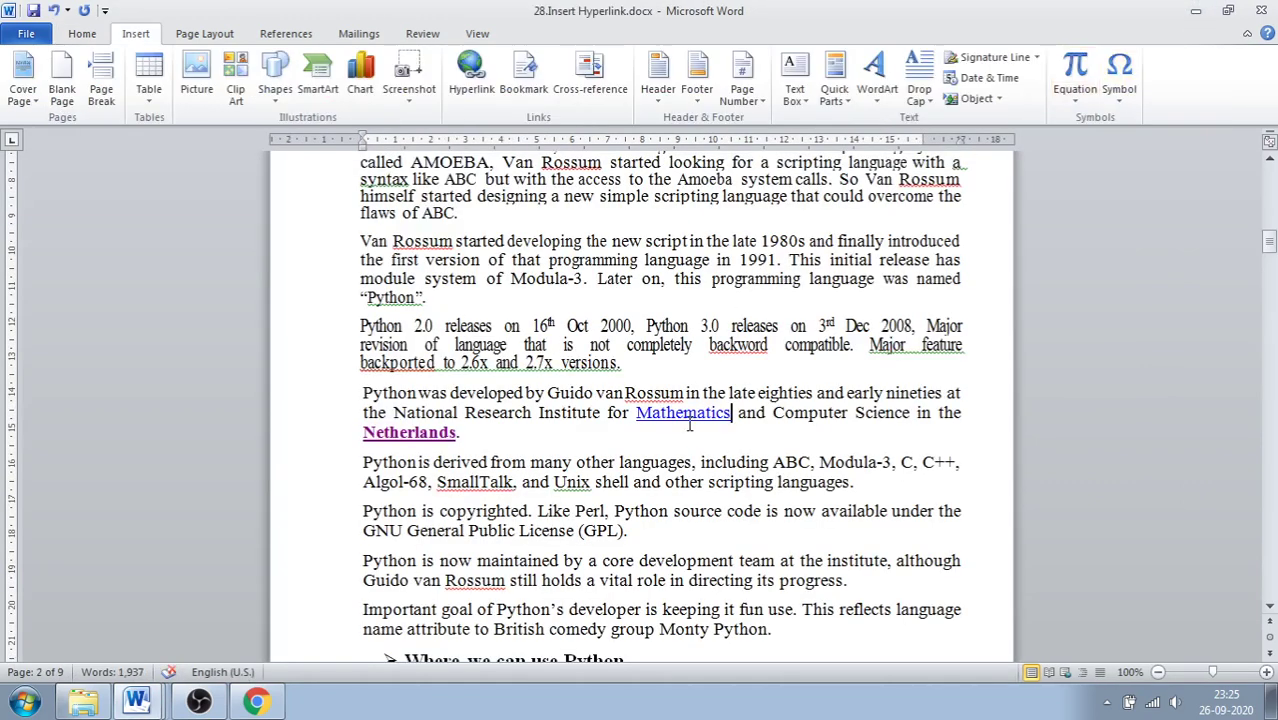
Step: Scroll up to page 1, then down to page 8 with the plain-text e-mail line
mouse_move(686, 422)
left_click(1270, 252)
left_click_drag(1268, 252, 1270, 194)
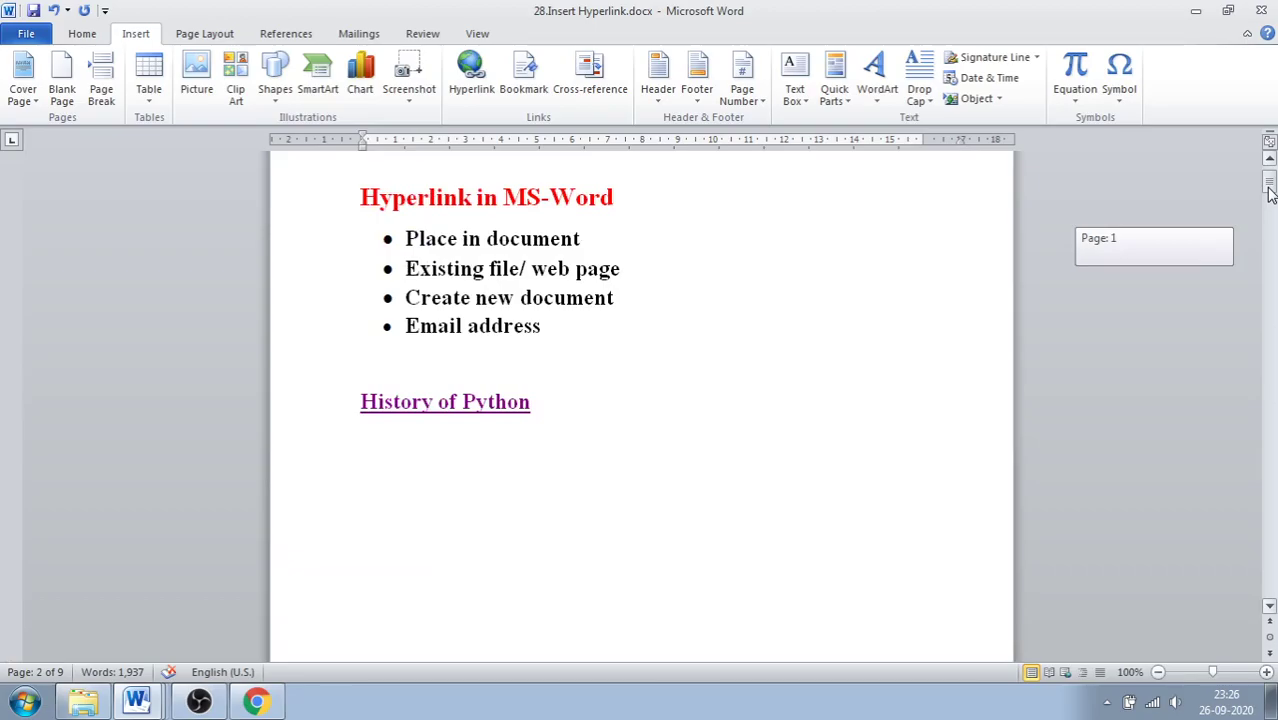
left_click_drag(1270, 194, 1236, 567)
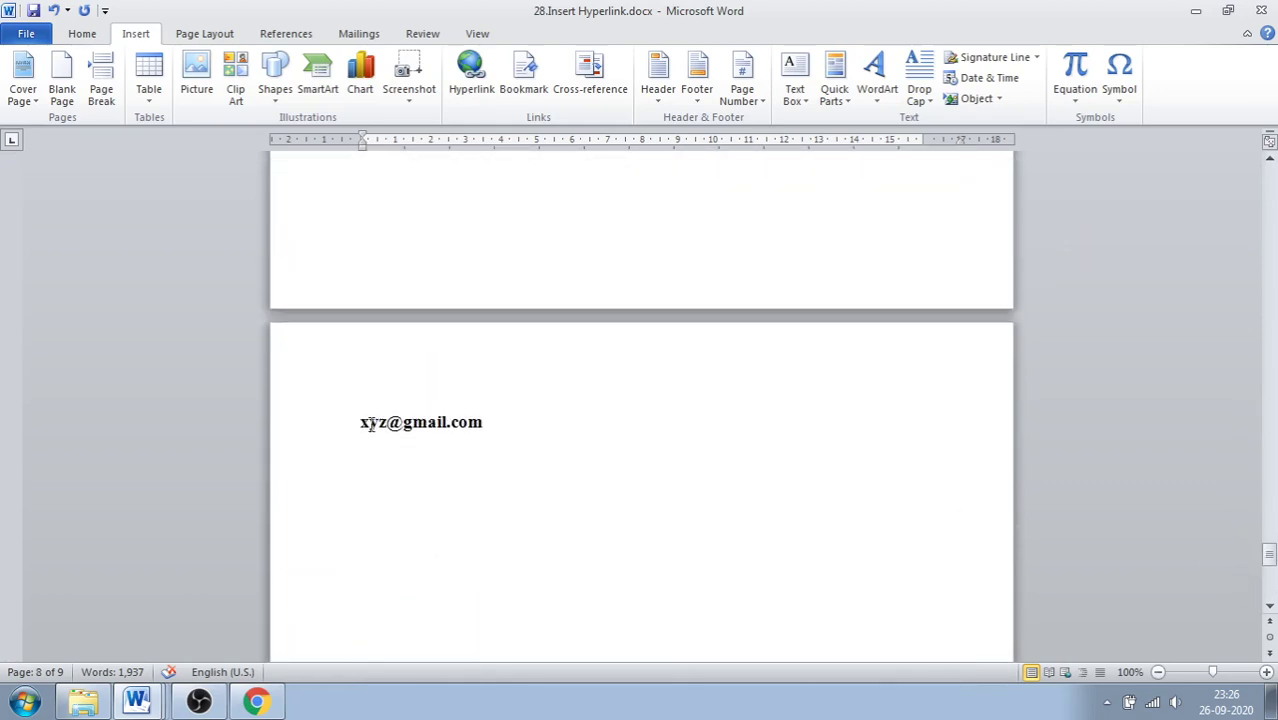
Step: Make the page 8 e-mail text a mailto hyperlink to that address, then scroll back to page 1
left_click_drag(357, 423, 470, 430)
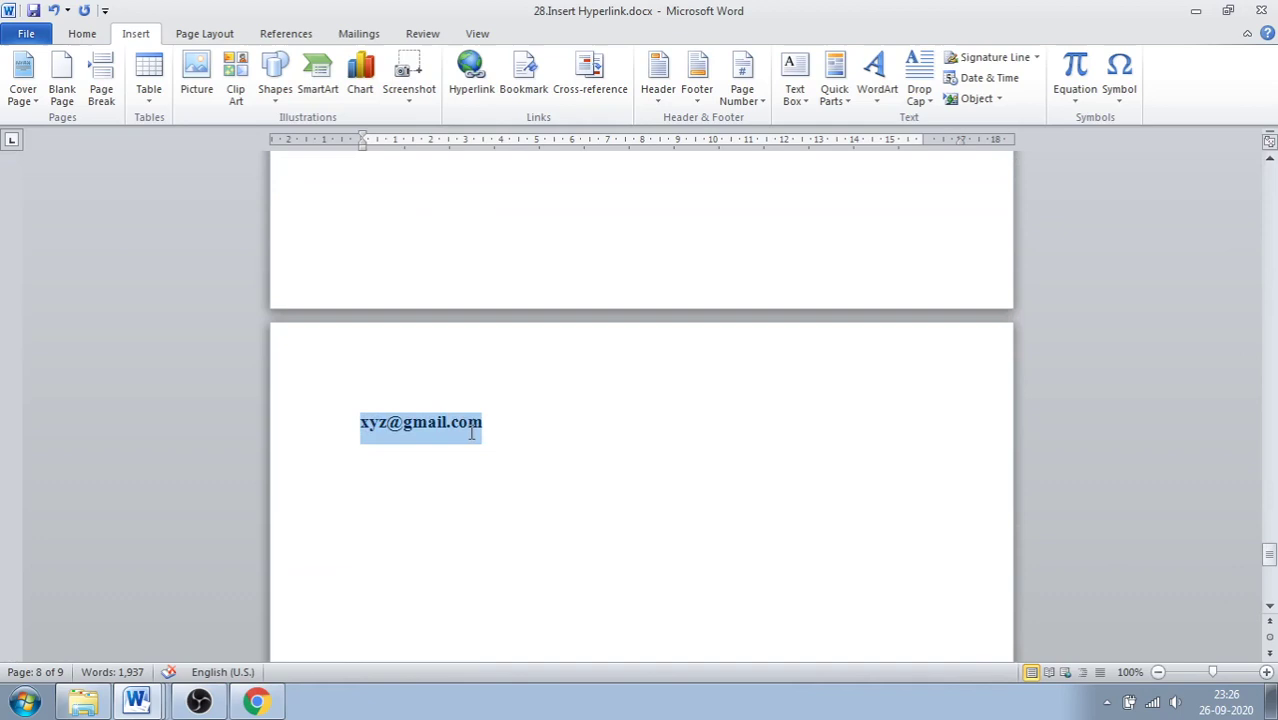
left_click(468, 80)
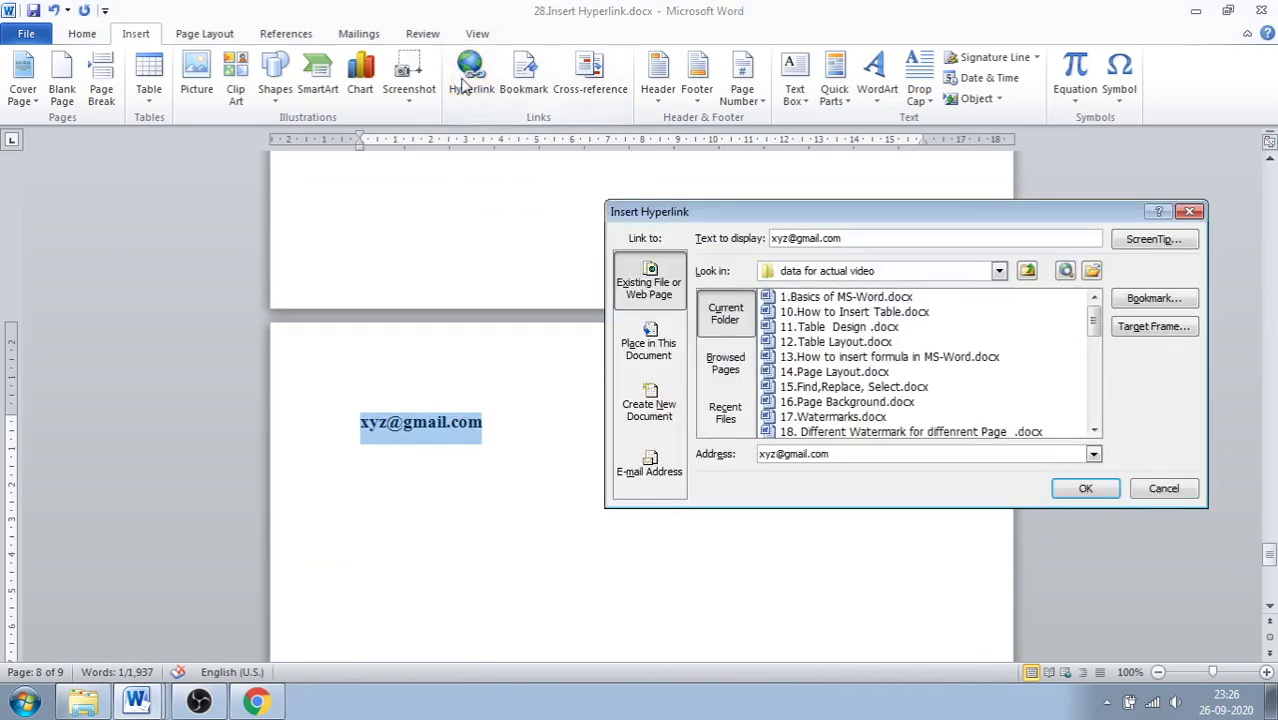
left_click(649, 465)
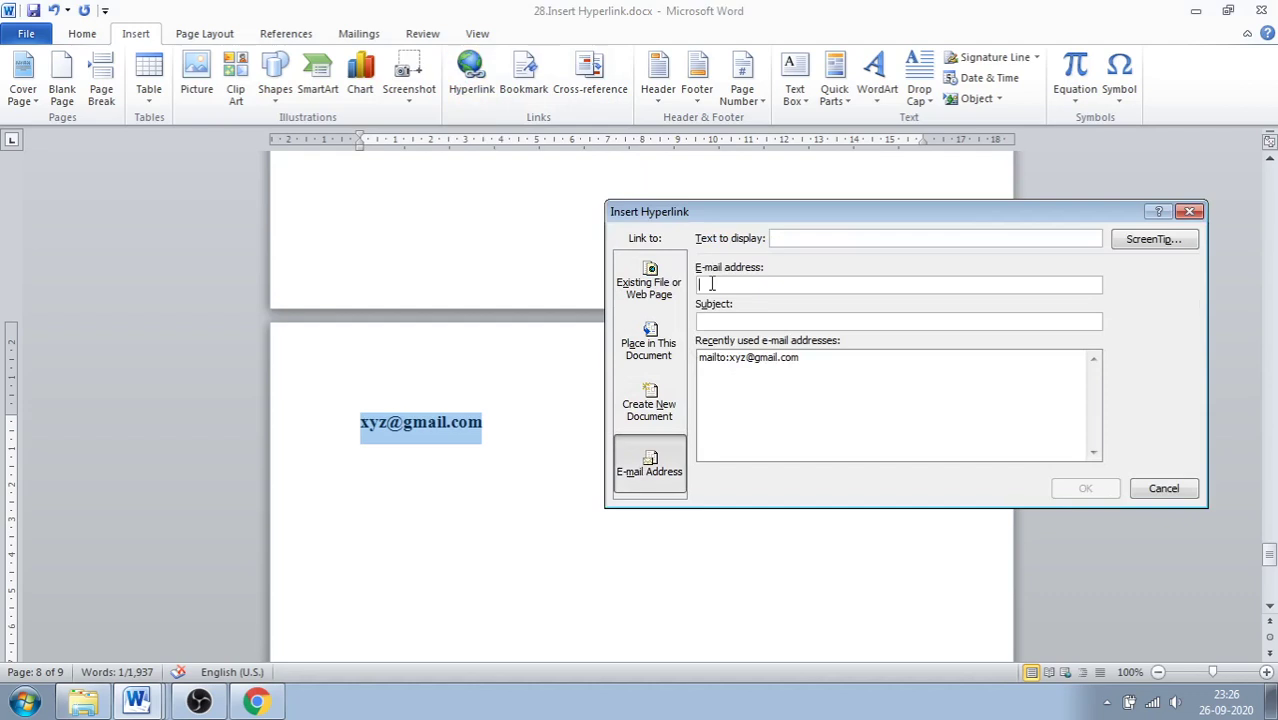
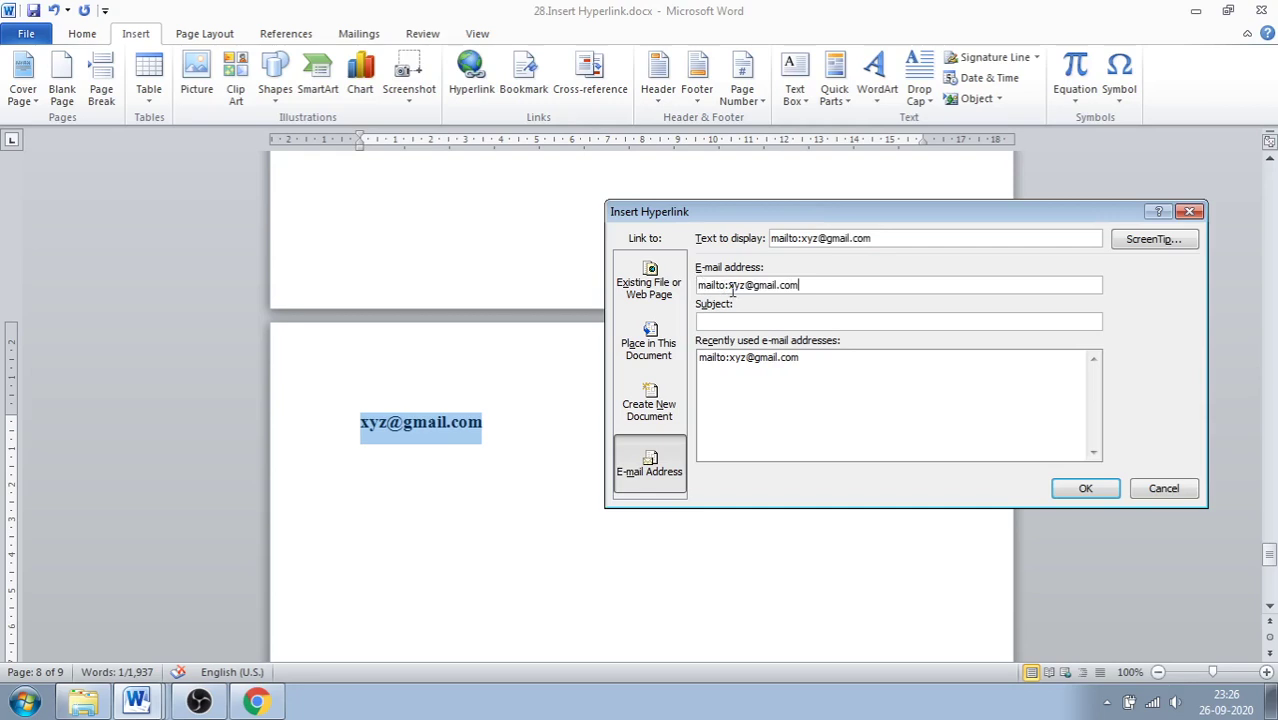
key("BackSpace")
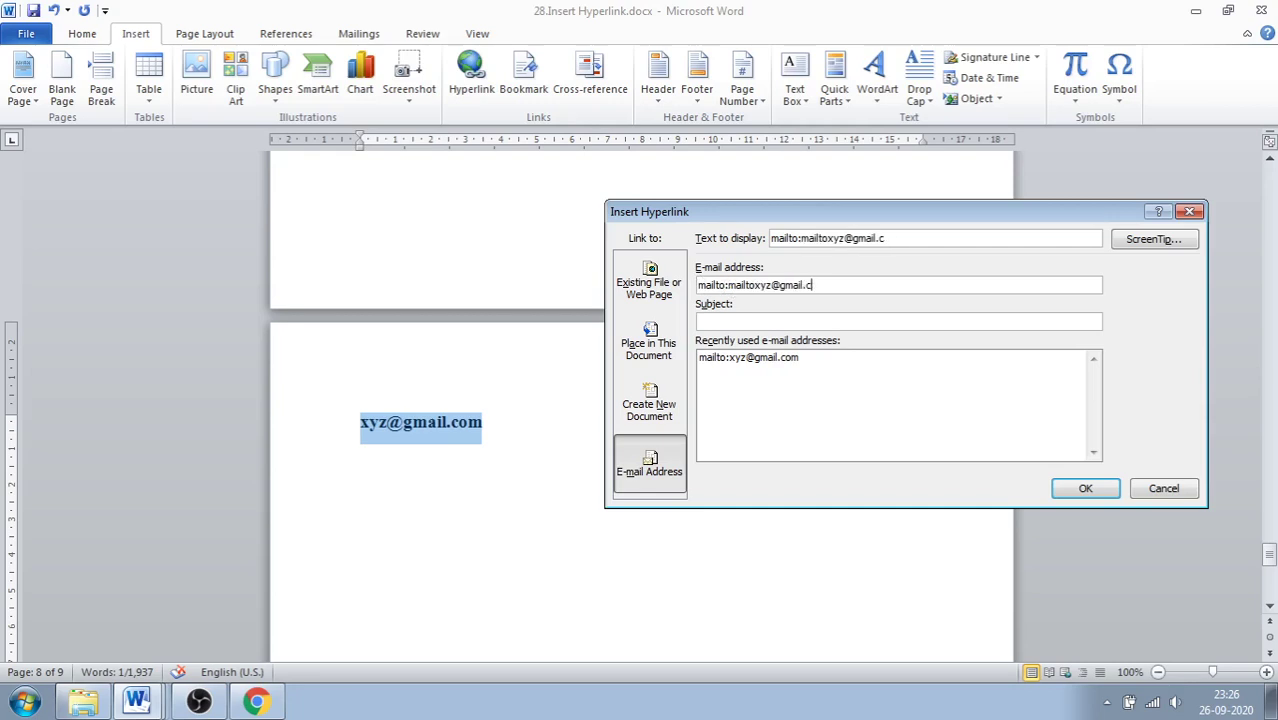
left_click(1084, 489)
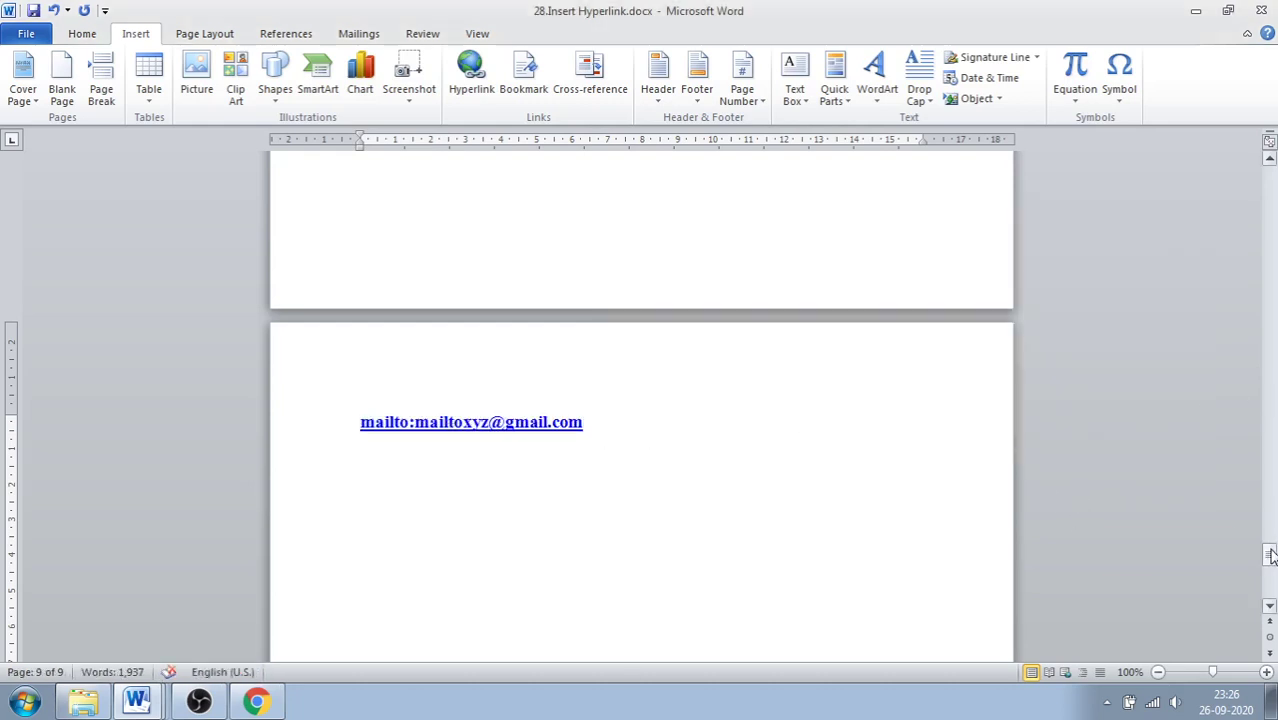
left_click_drag(1269, 553, 1271, 176)
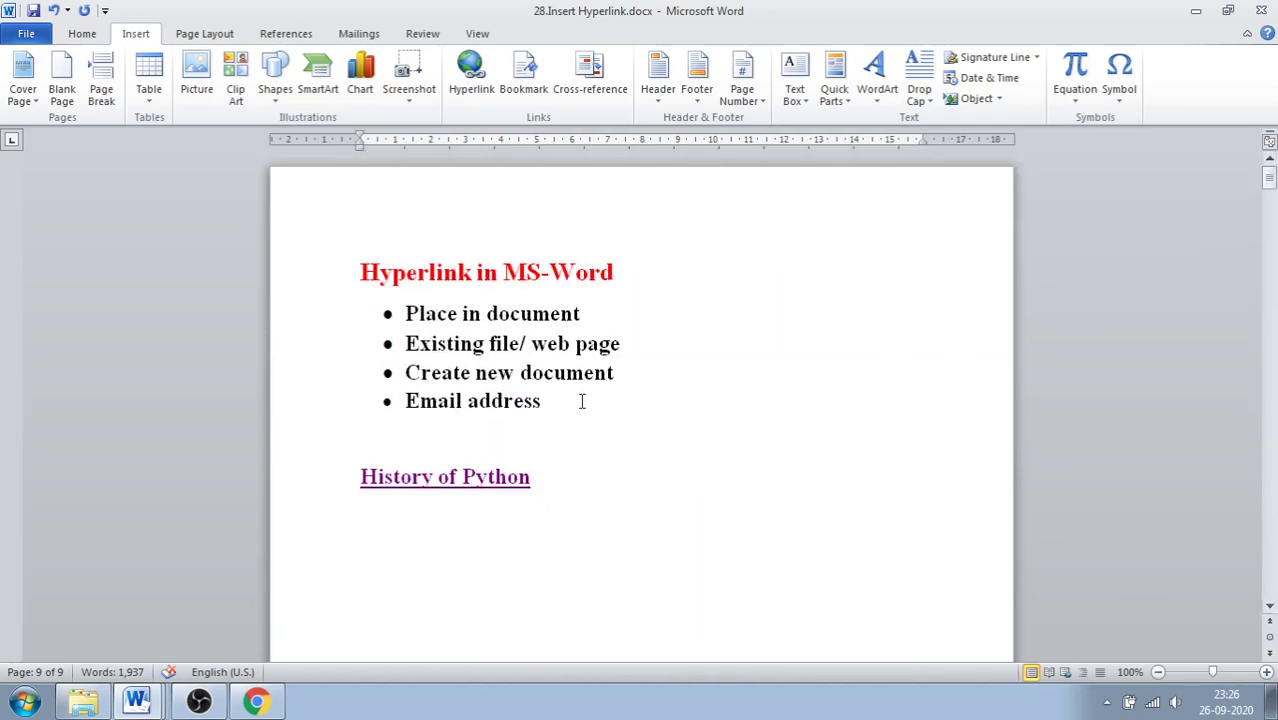